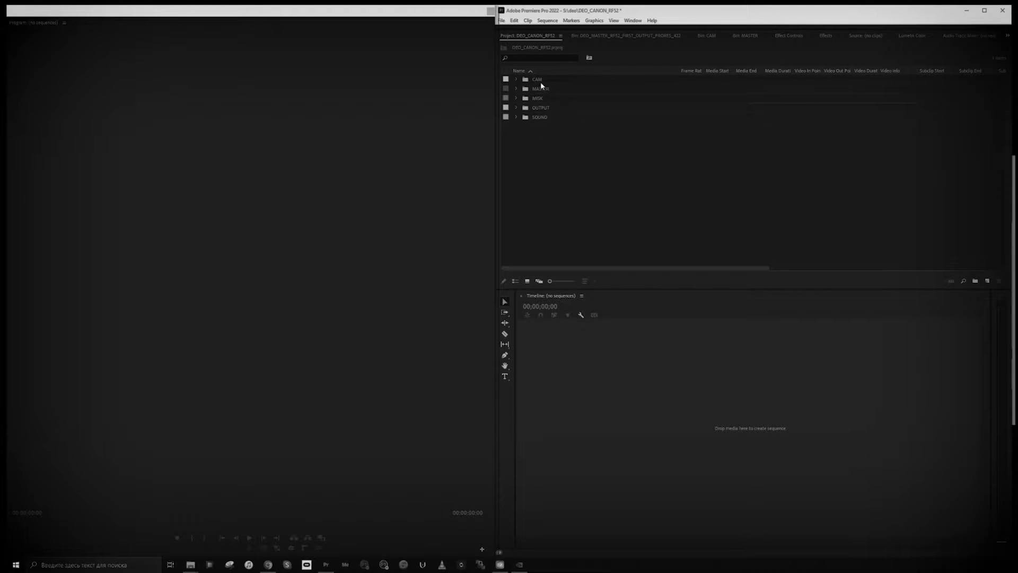
- Examine the contents of the CAM, MASTER, MISK and OUTPUT bins, including the first output subfolder
{"action": "left_click", "coordinate": [516, 79]}
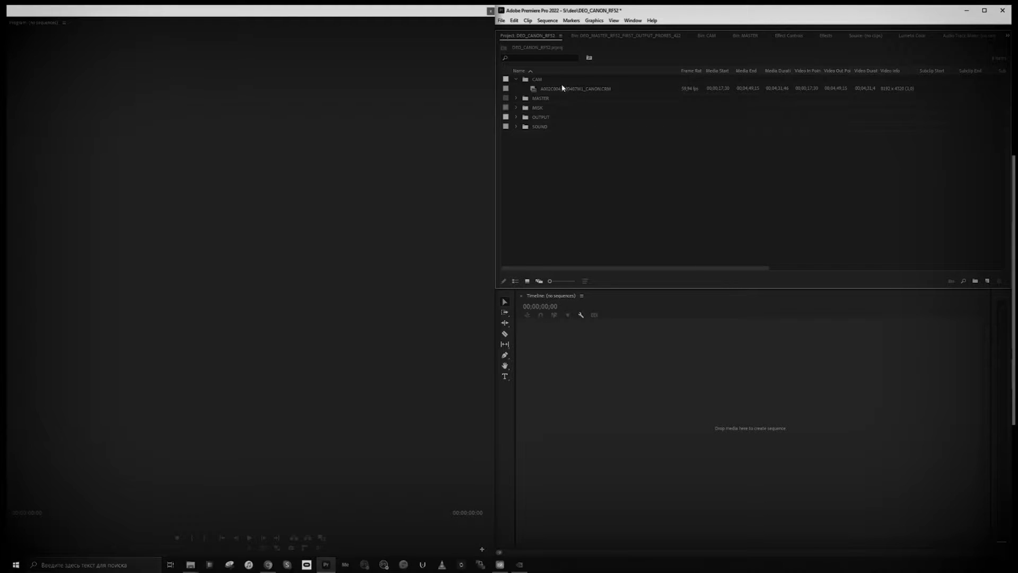
{"action": "left_click", "coordinate": [516, 99]}
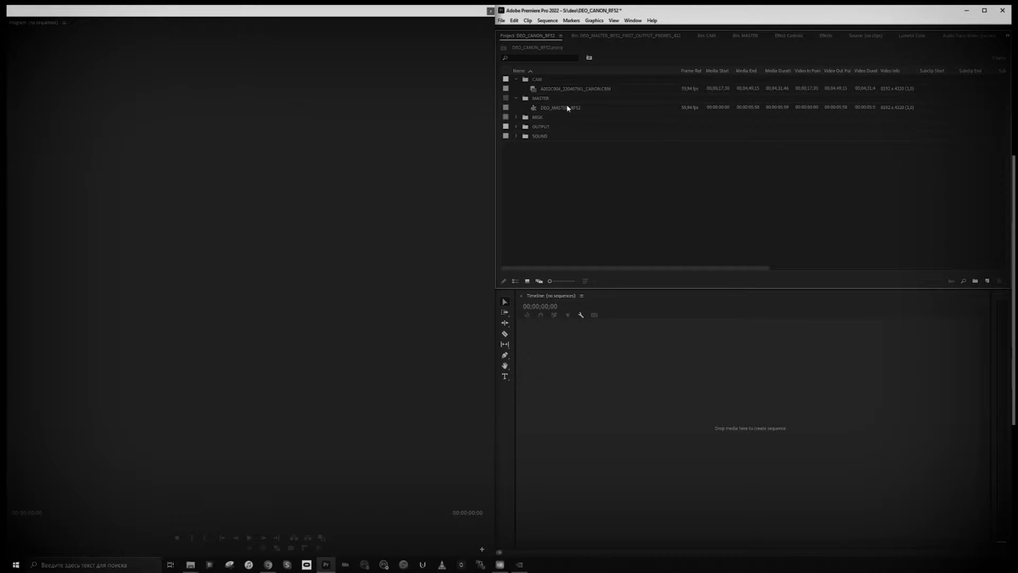
{"action": "left_click", "coordinate": [517, 117]}
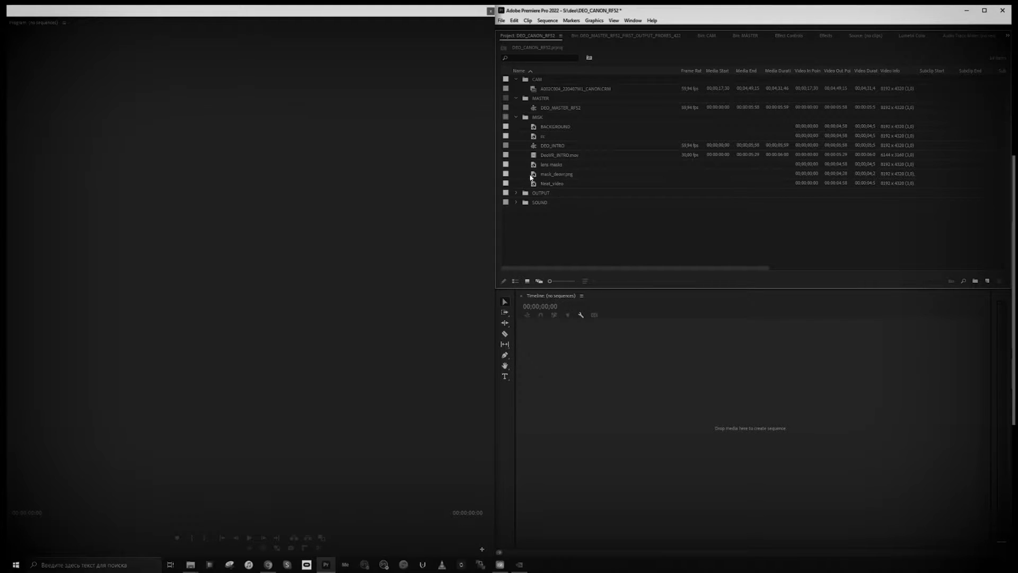
{"action": "left_click", "coordinate": [516, 117]}
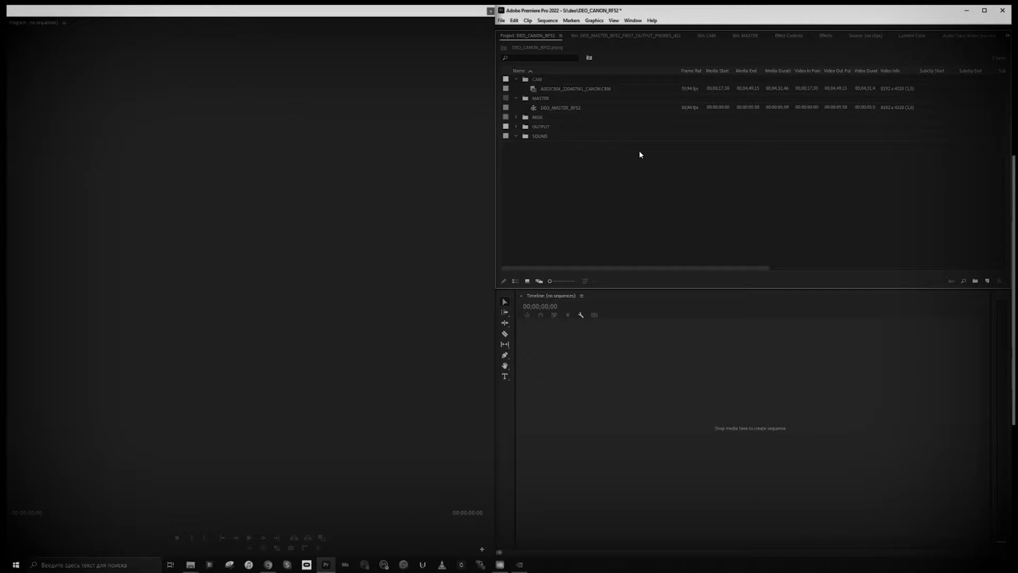
{"action": "left_click", "coordinate": [516, 126]}
{"action": "left_click", "coordinate": [525, 135]}
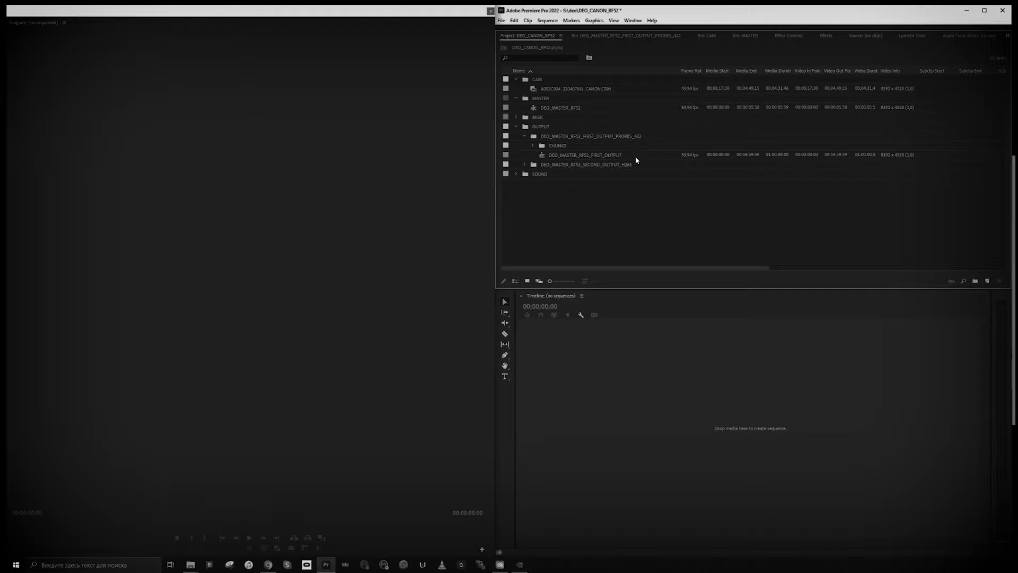
{"action": "left_click", "coordinate": [516, 80]}
{"action": "left_click", "coordinate": [517, 89]}
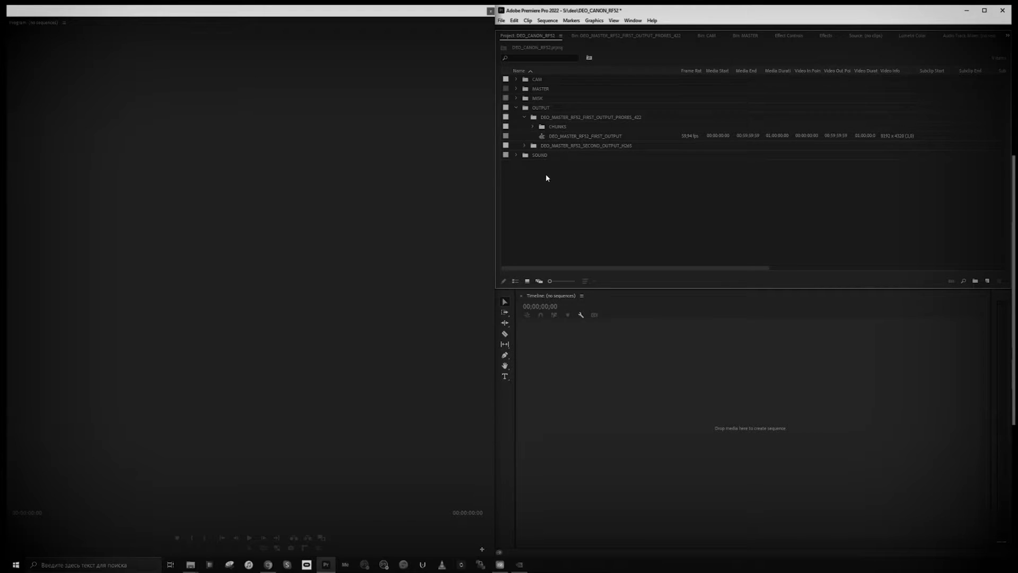
- Inspect the DEO_MASTER_RF52_FIRST_OUTPUT and DEO_MASTER_RF52_SECOND_OUTPUT sequences in the OUTPUT bin, then close both
{"action": "left_click", "coordinate": [546, 137]}
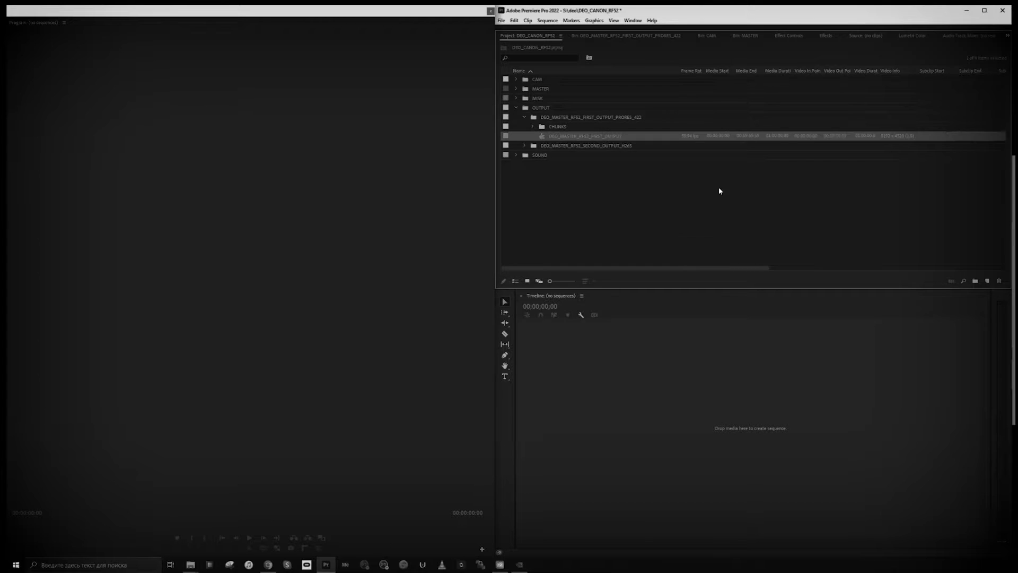
{"action": "left_click", "coordinate": [608, 137]}
{"action": "double_click", "coordinate": [540, 137]}
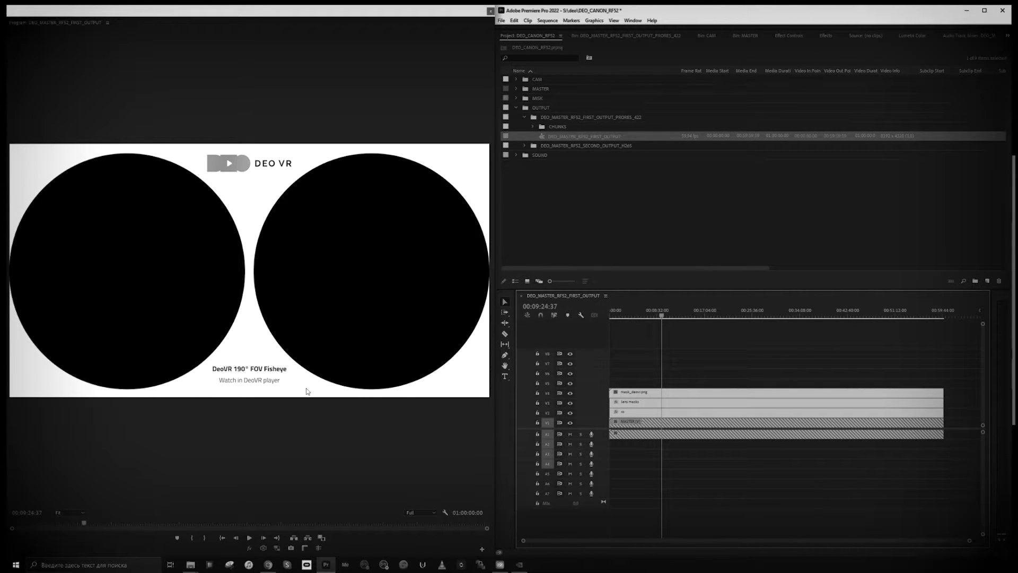
{"action": "left_click", "coordinate": [636, 405]}
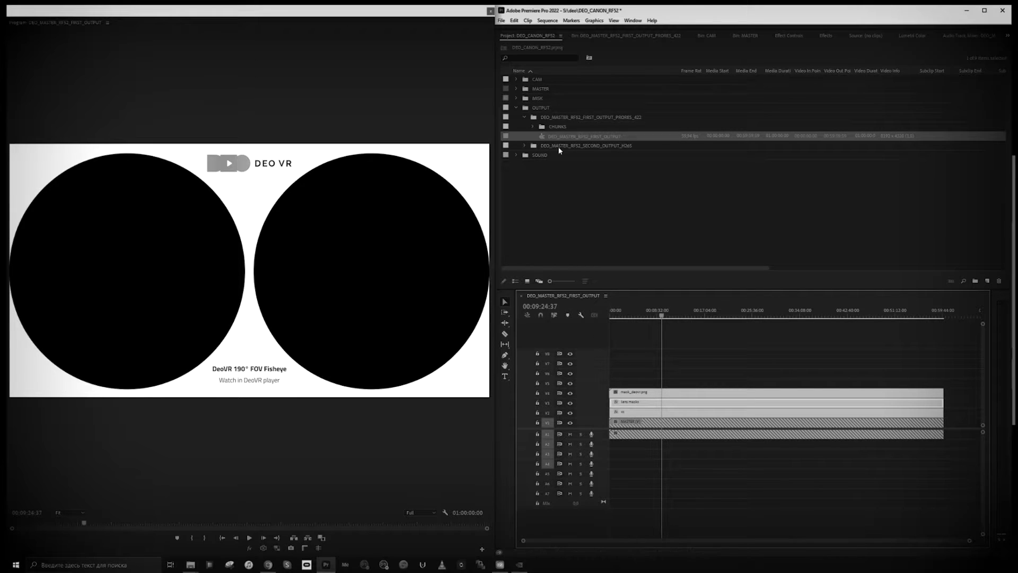
{"action": "left_click", "coordinate": [525, 146]}
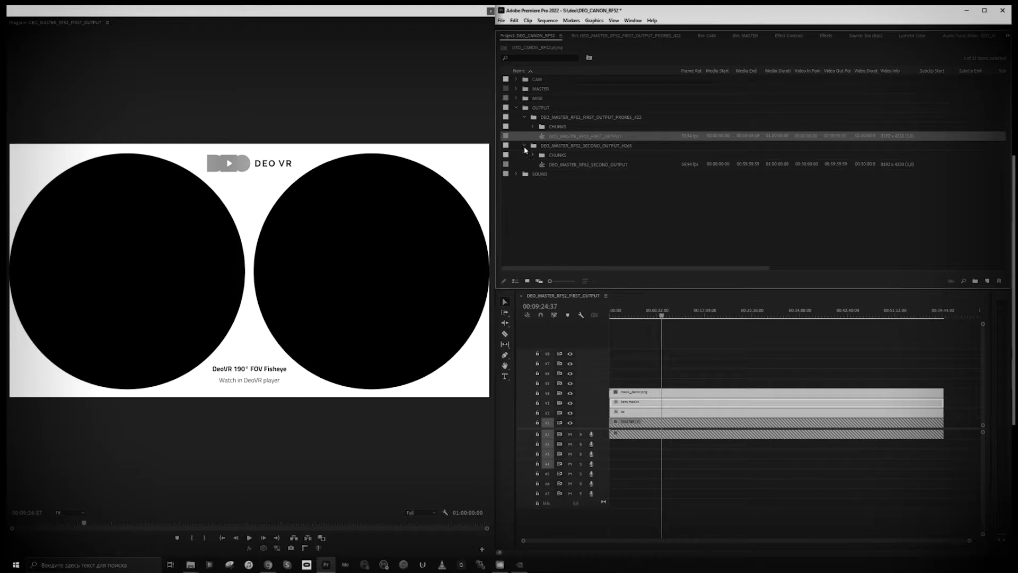
{"action": "double_click", "coordinate": [560, 166]}
{"action": "left_click", "coordinate": [660, 311]}
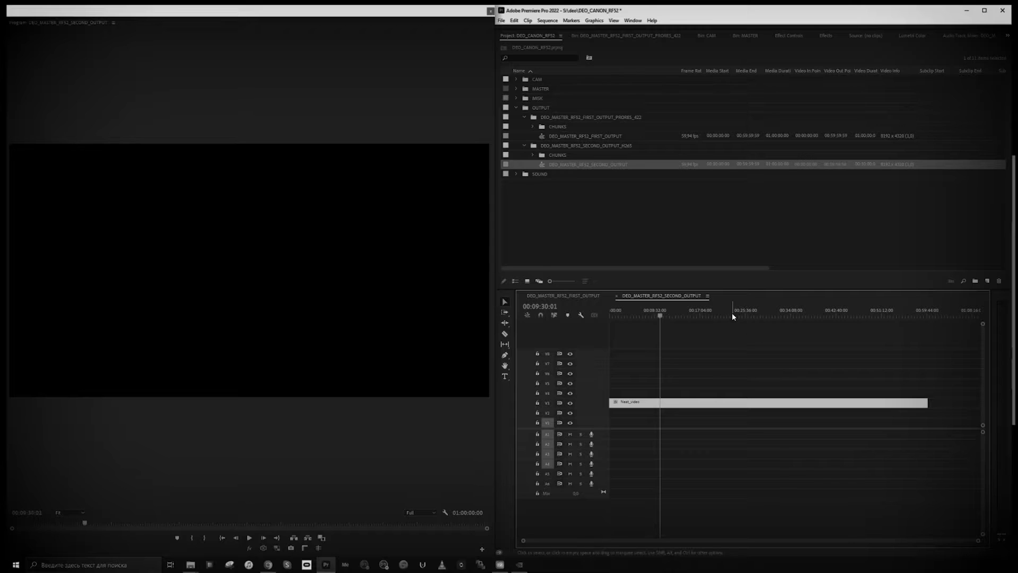
{"action": "left_click", "coordinate": [616, 296]}
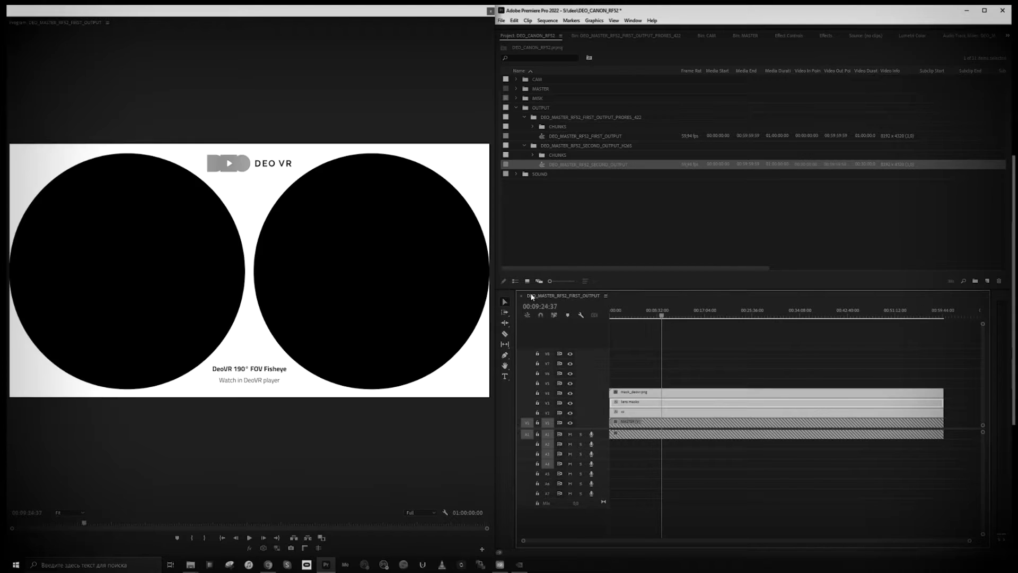
{"action": "left_click", "coordinate": [521, 295]}
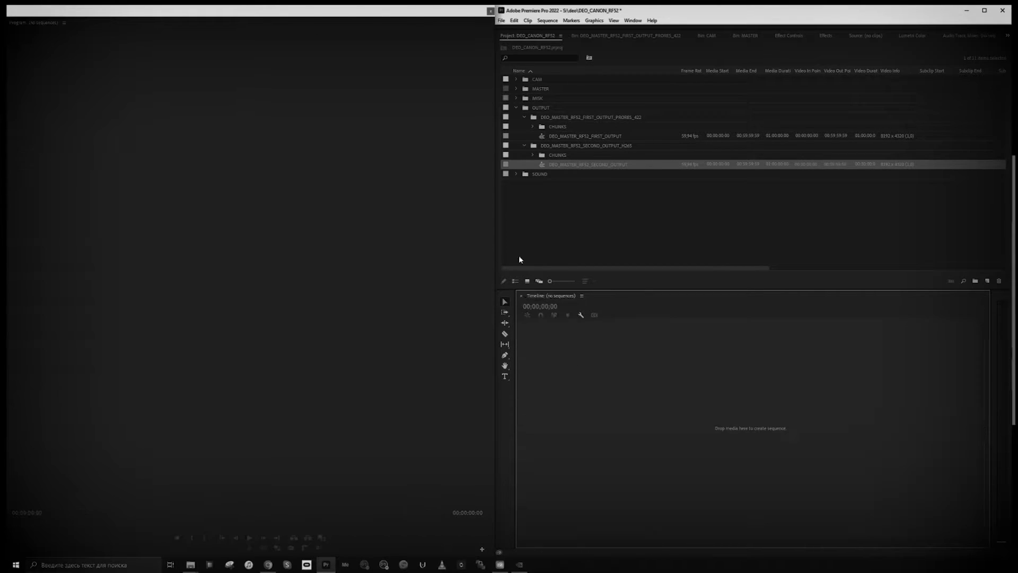
- Create a sequence from the Canon CRM clip in the CAM bin and skim through its footage
{"action": "left_click", "coordinate": [516, 107]}
{"action": "left_click", "coordinate": [516, 79]}
{"action": "left_click", "coordinate": [549, 88]}
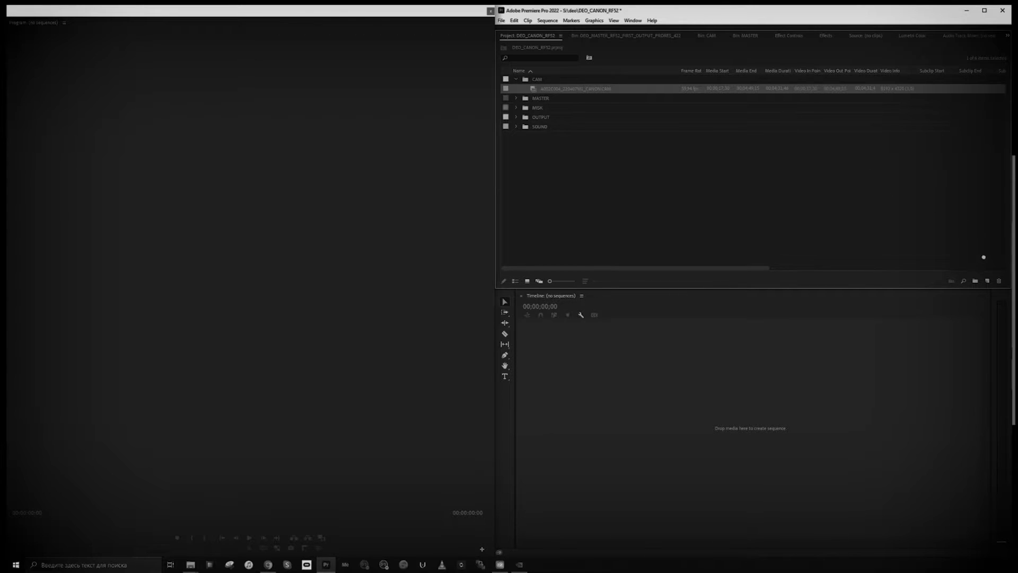
{"action": "left_click_drag", "start_coordinate": [994, 282], "coordinate": [993, 281]}
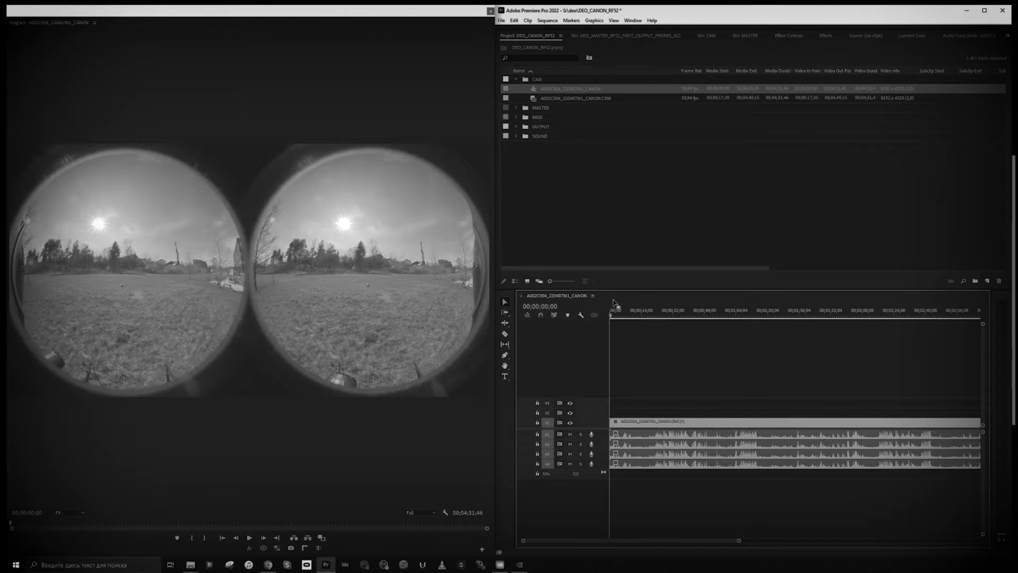
{"action": "left_click", "coordinate": [651, 315]}
{"action": "left_click_drag", "start_coordinate": [667, 316], "coordinate": [682, 315]}
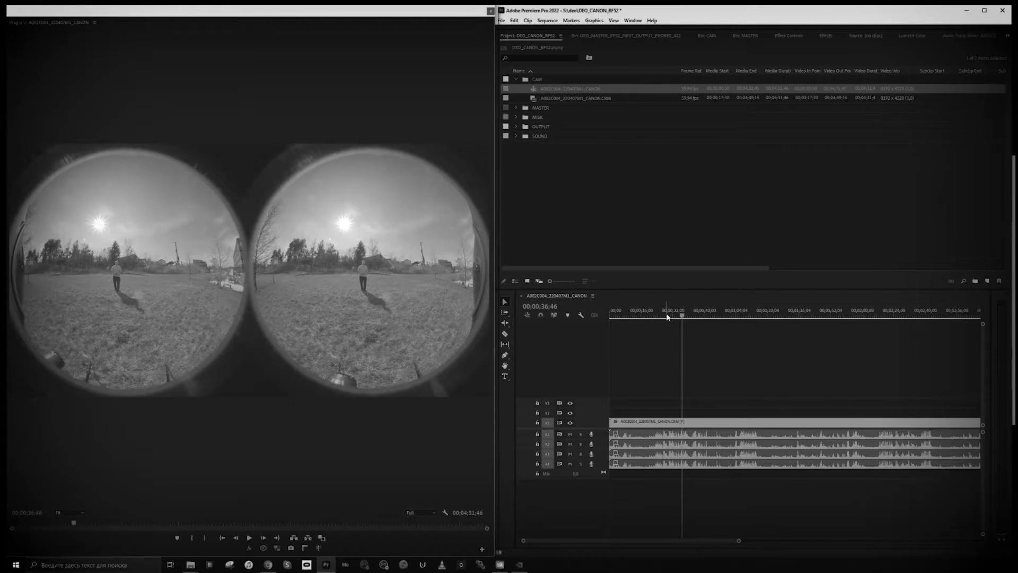
{"action": "key", "text": "minus"}
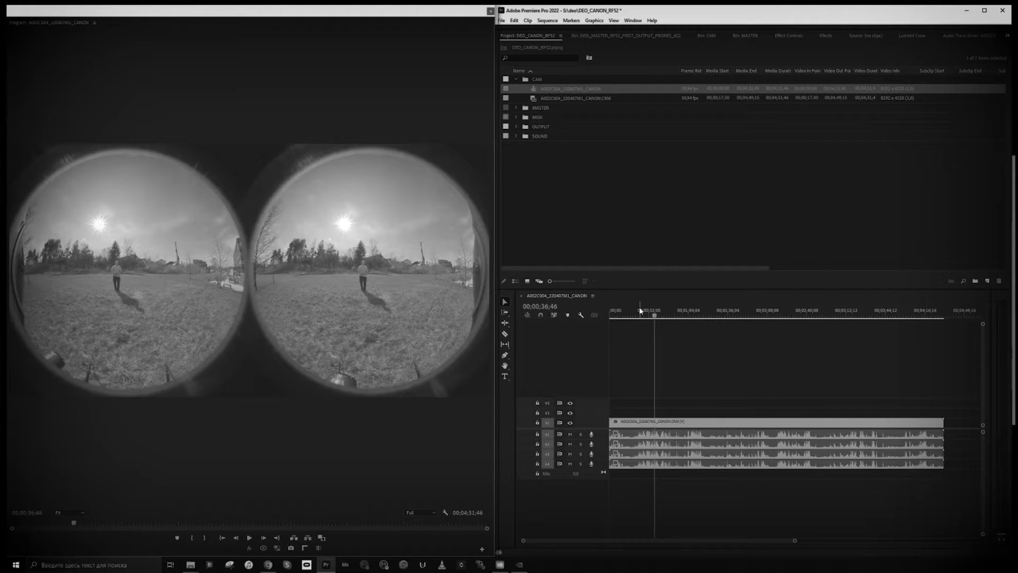
{"action": "mouse_move", "coordinate": [646, 312]}
{"action": "left_mouse_down"}
{"action": "mouse_move", "coordinate": [625, 313]}
{"action": "mouse_move", "coordinate": [637, 315]}
{"action": "left_mouse_up"}
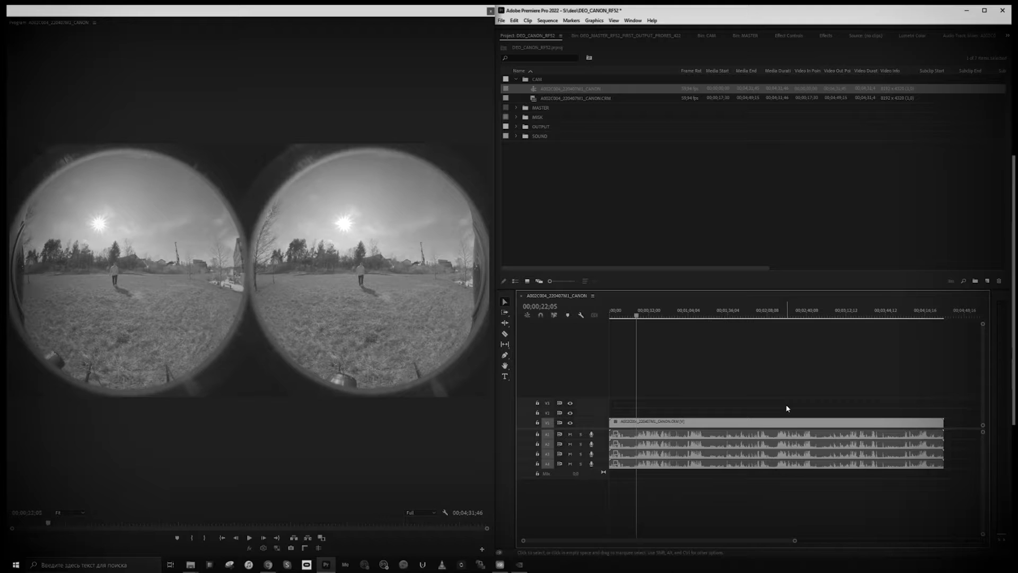
- Mute audio tracks A1 through A4 of the new sequence and skim to 00;00;48;40
{"action": "left_click", "coordinate": [571, 435]}
{"action": "left_click", "coordinate": [570, 444]}
{"action": "left_click", "coordinate": [570, 453]}
{"action": "left_click", "coordinate": [571, 463]}
{"action": "left_click_drag", "start_coordinate": [648, 314], "coordinate": [670, 321]}
- Rename the new clip-based sequence in the CAM bin as SQ1
{"action": "left_click", "coordinate": [561, 89]}
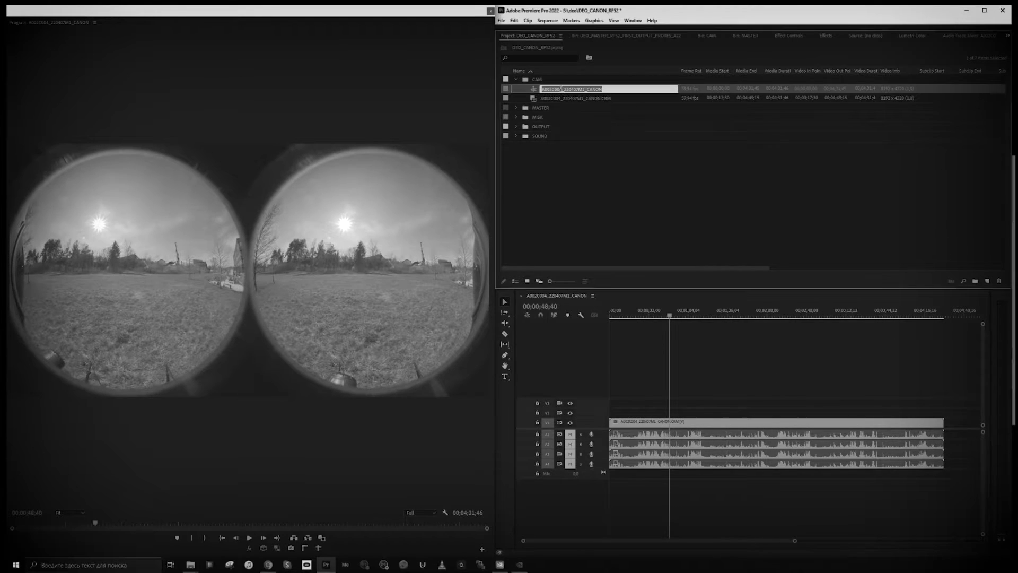
{"action": "type", "text": "SQ1"}
{"action": "left_click", "coordinate": [595, 169]}
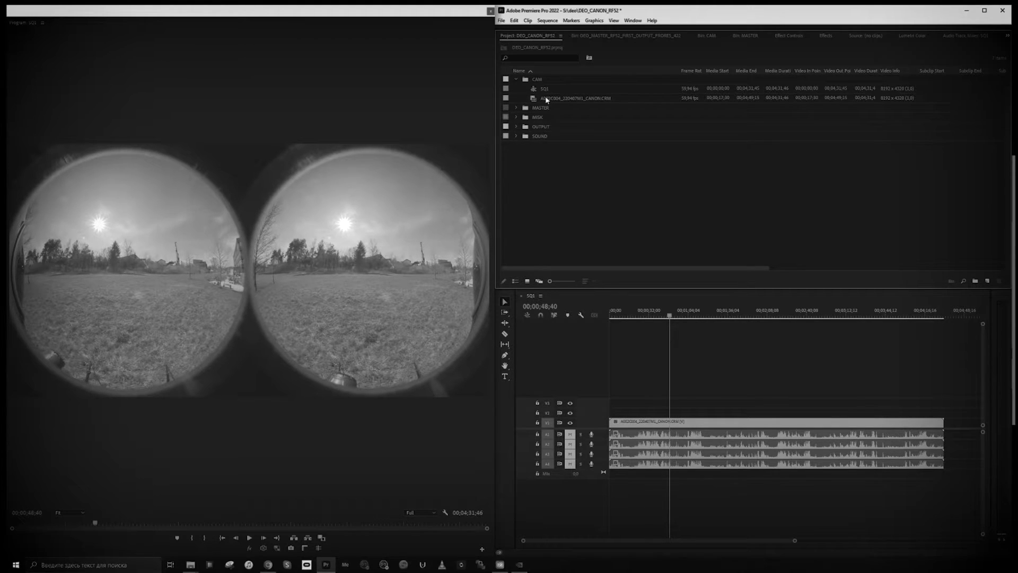
- Create two more sequences from the same Canon CRM clip in the CAM bin
{"action": "left_click_drag", "start_coordinate": [546, 97], "coordinate": [987, 280]}
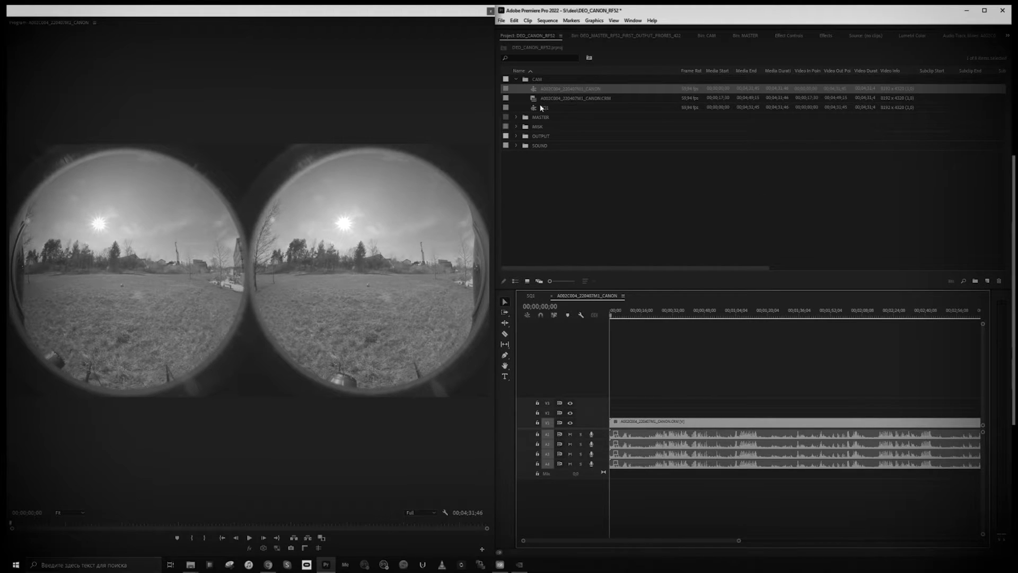
{"action": "key", "text": "ctrl+v"}
{"action": "double_click", "coordinate": [587, 100]}
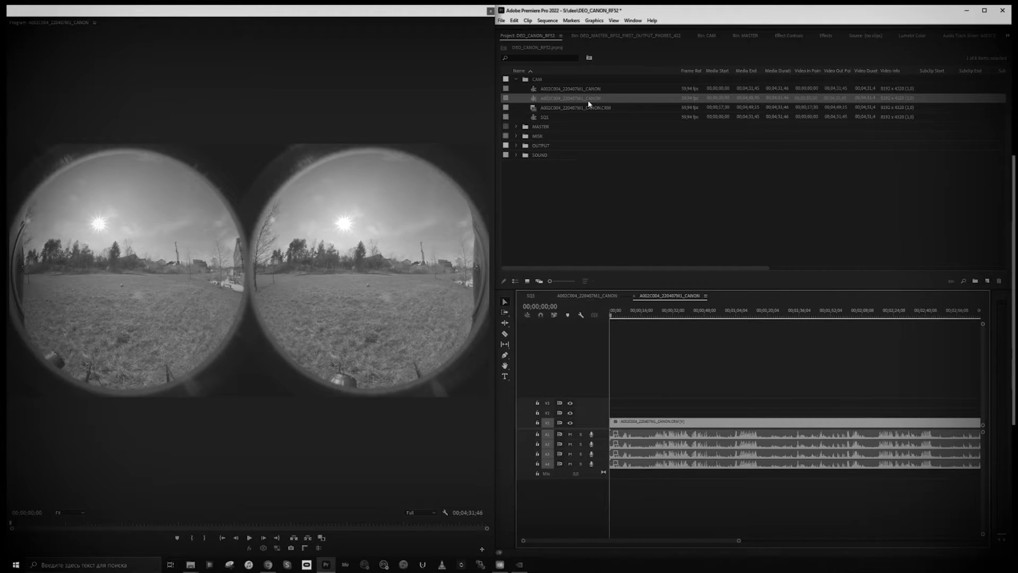
- Rename the two additional sequences in the CAM bin as SQ2 and SQ3
{"action": "left_click", "coordinate": [562, 91]}
{"action": "left_click", "coordinate": [557, 90]}
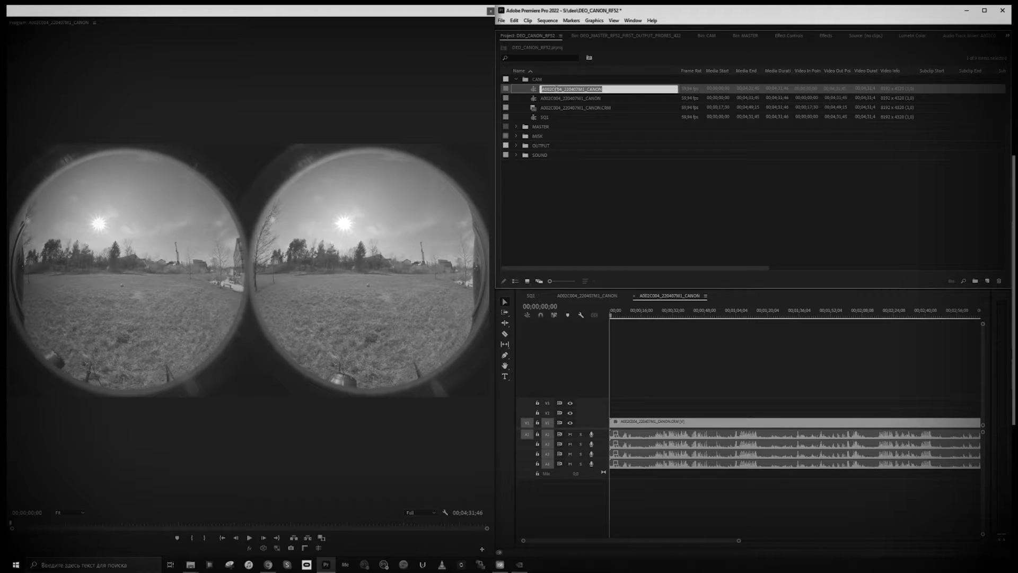
{"action": "type", "text": "SQ2"}
{"action": "key", "text": "Return"}
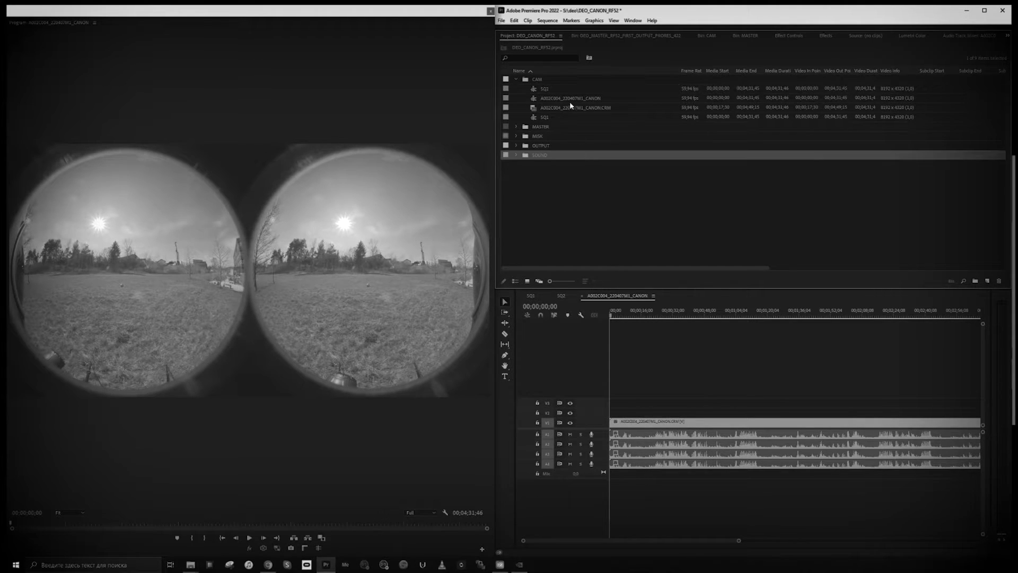
{"action": "left_click", "coordinate": [567, 97]}
{"action": "left_click", "coordinate": [562, 98]}
{"action": "type", "text": "SQ3"}
{"action": "key", "text": "Return"}
- In SQ3, split the clip at 00;00;37;47 and 00;01;11;47 and ripple delete the section between the cuts
{"action": "left_click", "coordinate": [621, 314]}
{"action": "key", "text": "minus"}
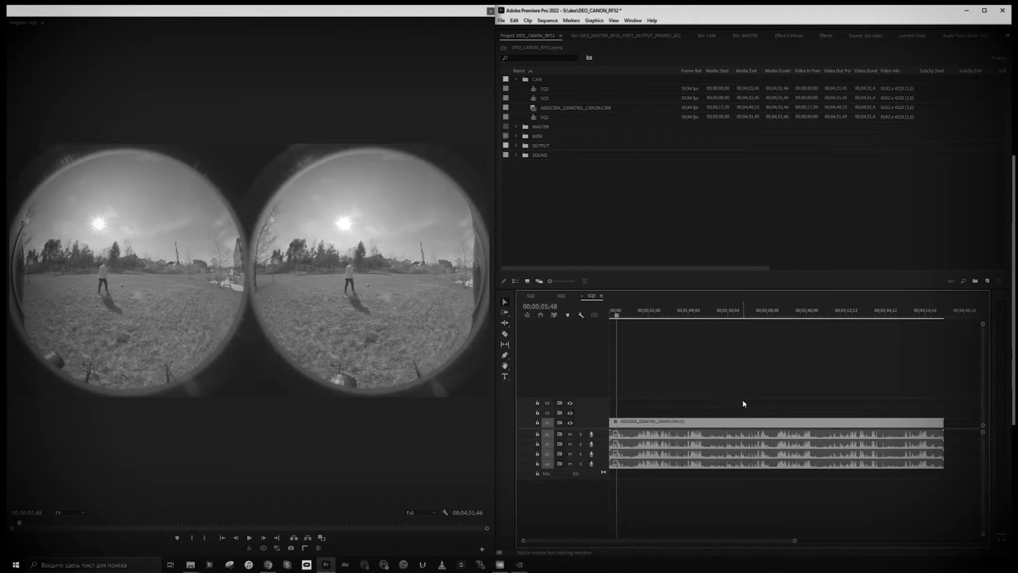
{"action": "left_click", "coordinate": [656, 313]}
{"action": "key", "text": "ctrl+k"}
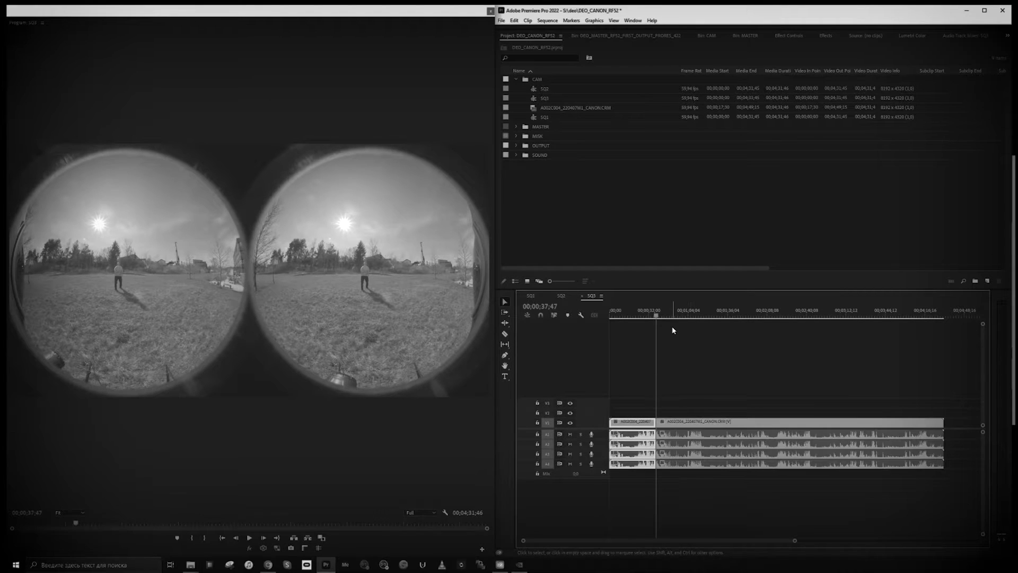
{"action": "left_click", "coordinate": [697, 315]}
{"action": "key", "text": "ctrl+k"}
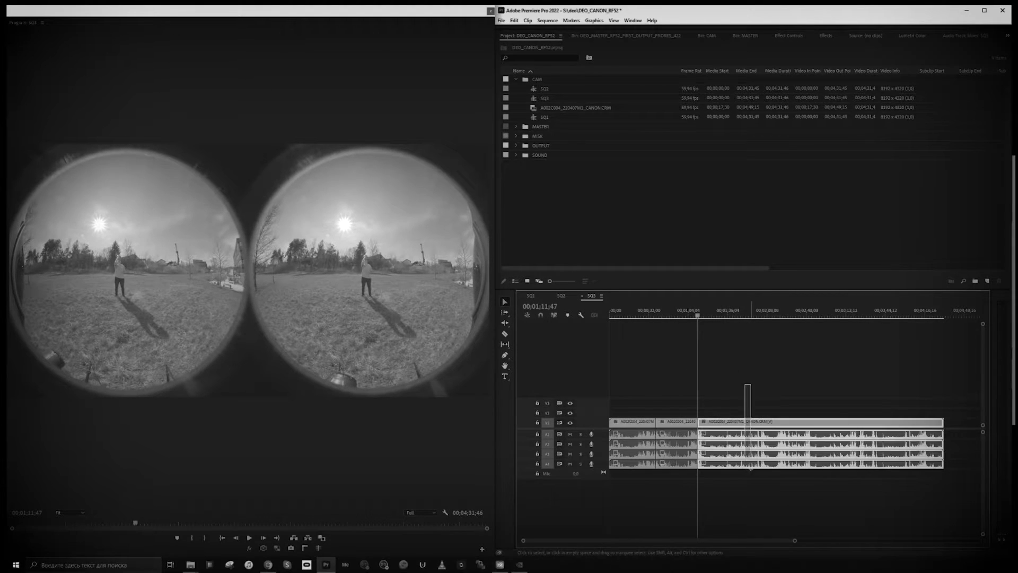
{"action": "left_click_drag", "start_coordinate": [670, 380], "coordinate": [672, 479]}
{"action": "key", "text": "shift+Delete"}
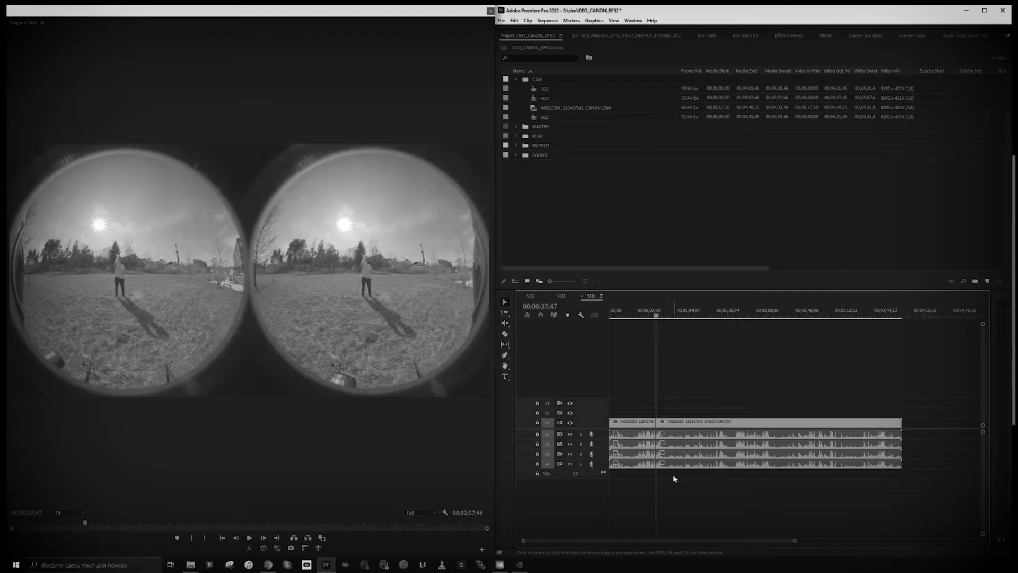
- Split SQ3's second clip at 00;02;22;17 and about 34 seconds further on, and ripple delete the section between the cuts
{"action": "left_click", "coordinate": [784, 315]}
{"action": "left_click_drag", "start_coordinate": [806, 474], "coordinate": [805, 473]}
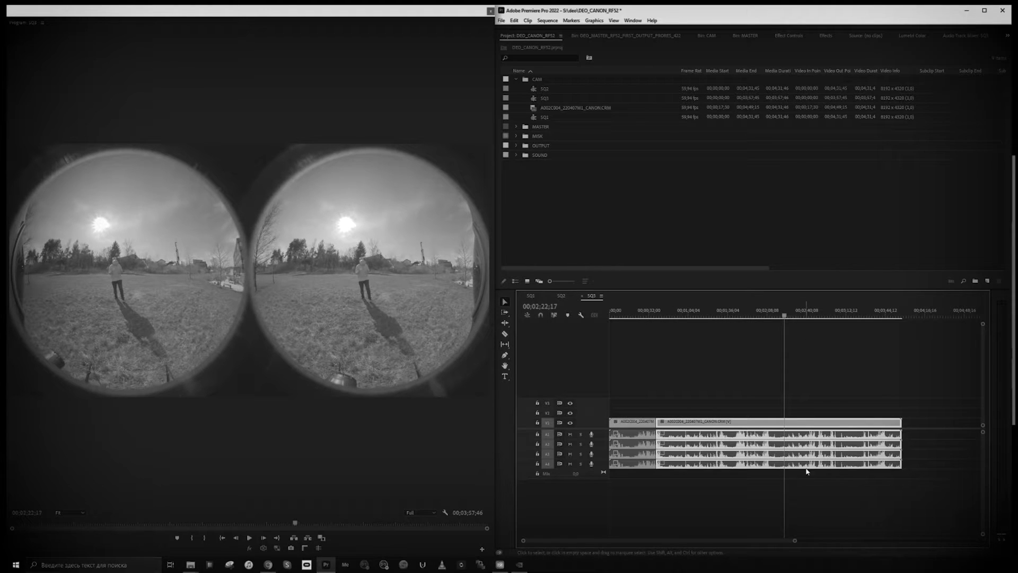
{"action": "key", "text": "ctrl+k"}
{"action": "left_click", "coordinate": [823, 315]}
{"action": "left_click_drag", "start_coordinate": [843, 363], "coordinate": [847, 492]}
{"action": "key", "text": "ctrl+k"}
{"action": "left_click_drag", "start_coordinate": [800, 377], "coordinate": [807, 495]}
{"action": "key", "text": "shift+Delete"}
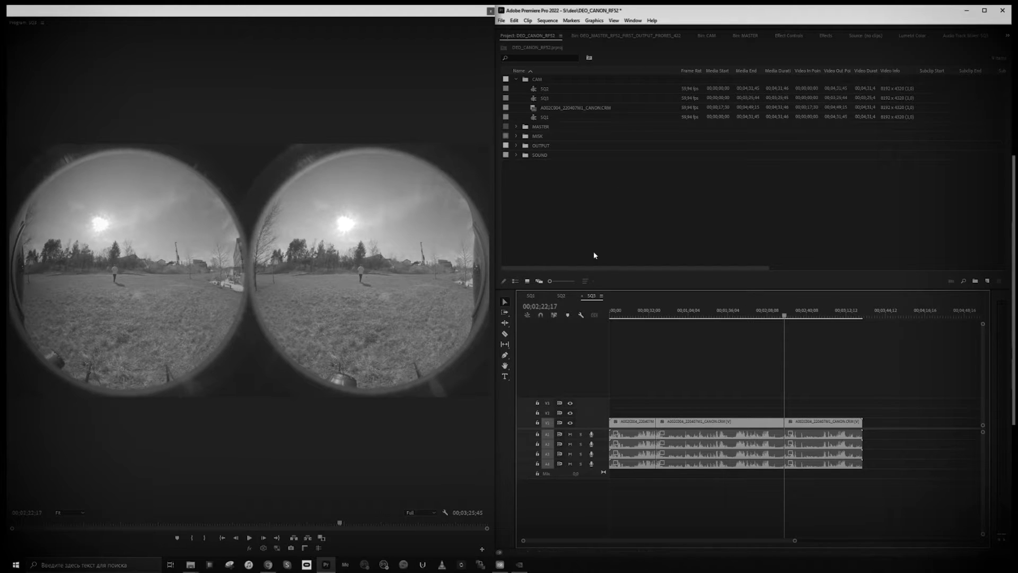
- In SQ2, split the clip at 00;00;42;33 and 00;01;00;35 and ripple delete the section between the cuts
{"action": "left_click", "coordinate": [562, 296]}
{"action": "left_click", "coordinate": [695, 312]}
{"action": "key", "text": "ctrl+k"}
{"action": "key", "text": "backslash"}
{"action": "left_click_drag", "start_coordinate": [662, 313], "coordinate": [683, 313]}
{"action": "key", "text": "ctrl+k"}
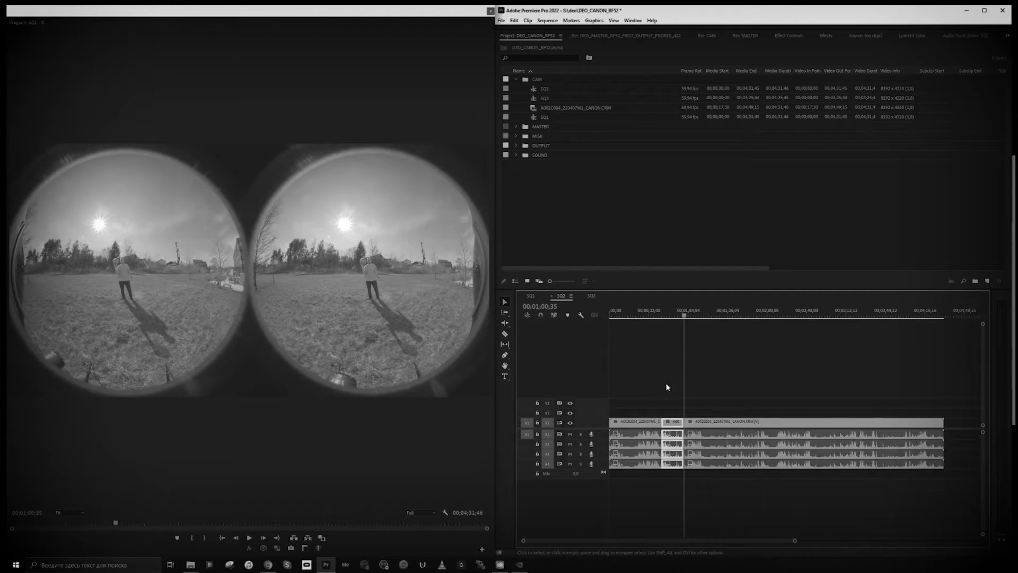
{"action": "key", "text": "shift+Delete"}
- Check the SQ1 and SQ3 timelines and open the DEO_MASTER_RF52 sequence from the MASTER bin
{"action": "left_click", "coordinate": [535, 295]}
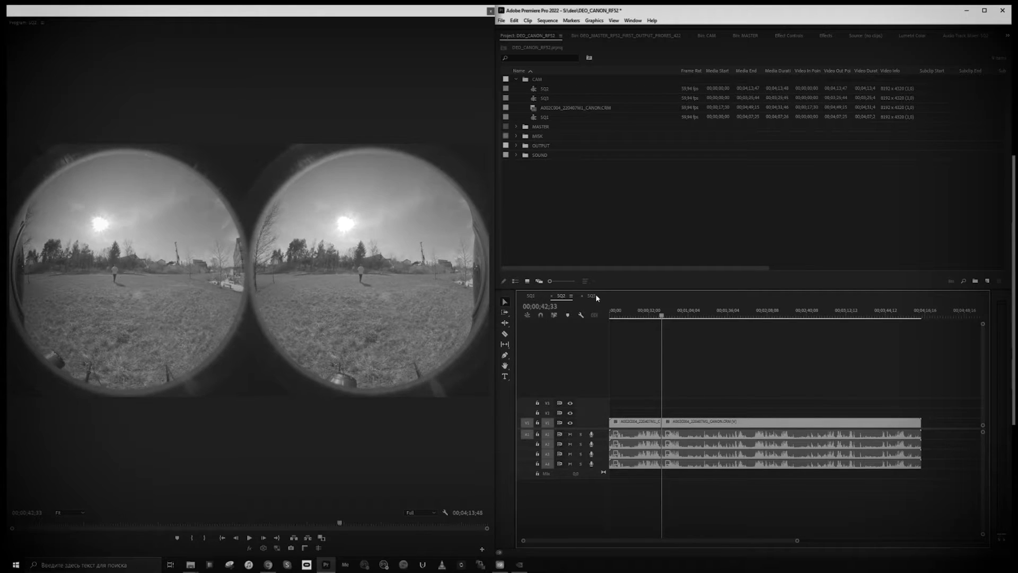
{"action": "left_click", "coordinate": [593, 295]}
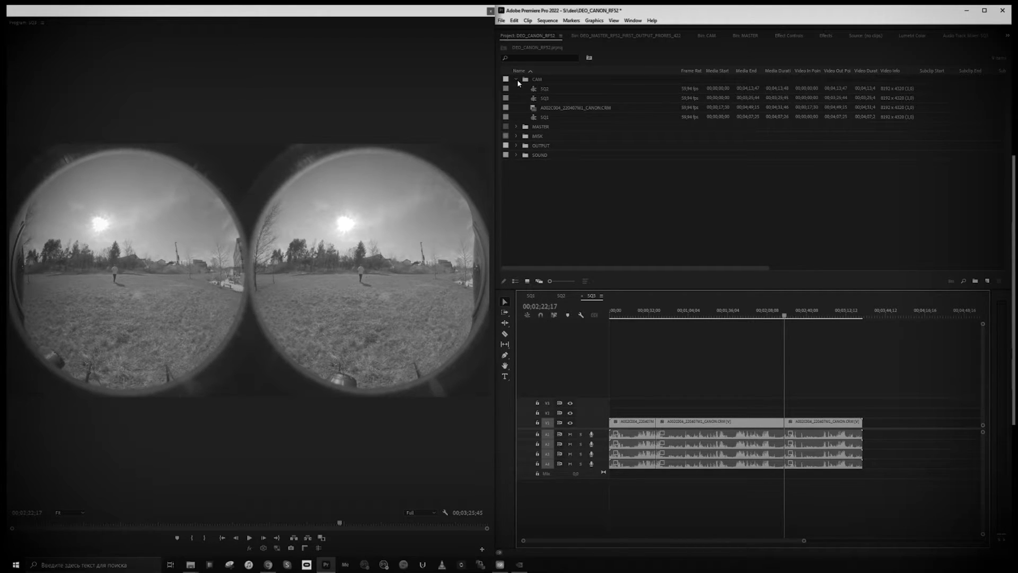
{"action": "left_click", "coordinate": [517, 127]}
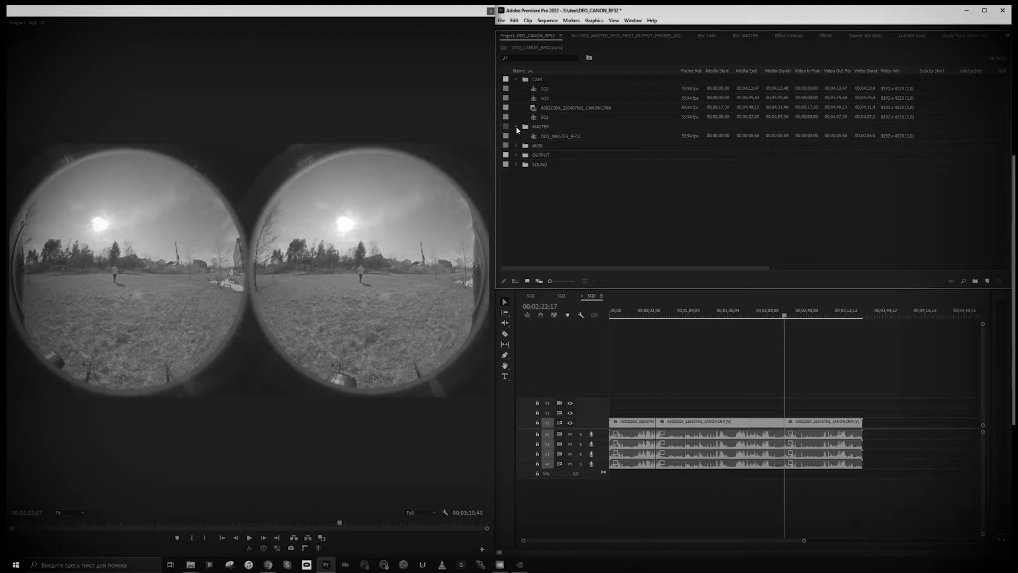
{"action": "double_click", "coordinate": [551, 137]}
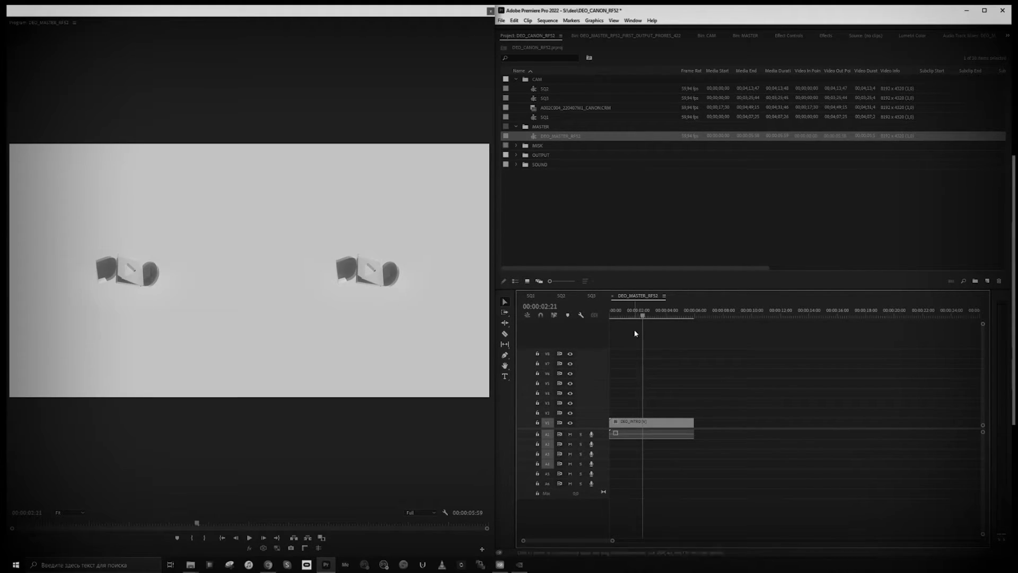
- Open the nested DEO_INTRO sequence, examine its logo and background layers, and return to the DEO_MASTER_RF52 sequence
{"action": "mouse_move", "coordinate": [635, 316]}
{"action": "left_mouse_down"}
{"action": "mouse_move", "coordinate": [662, 320]}
{"action": "mouse_move", "coordinate": [624, 318]}
{"action": "left_mouse_up"}
{"action": "double_click", "coordinate": [642, 423]}
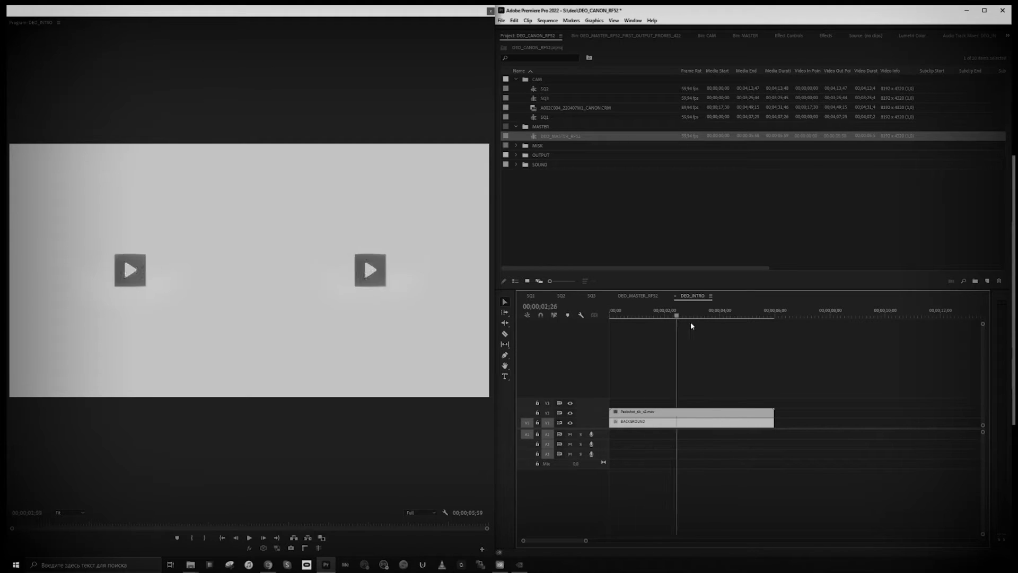
{"action": "mouse_move", "coordinate": [682, 318]}
{"action": "left_mouse_down"}
{"action": "mouse_move", "coordinate": [622, 330]}
{"action": "mouse_move", "coordinate": [689, 331]}
{"action": "mouse_move", "coordinate": [678, 327]}
{"action": "left_mouse_up"}
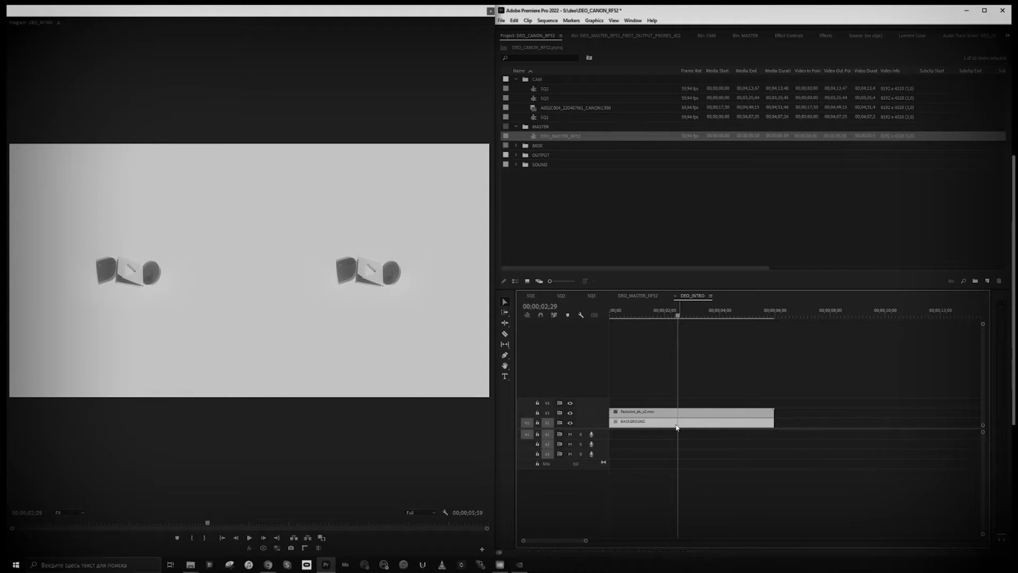
{"action": "right_click", "coordinate": [662, 416]}
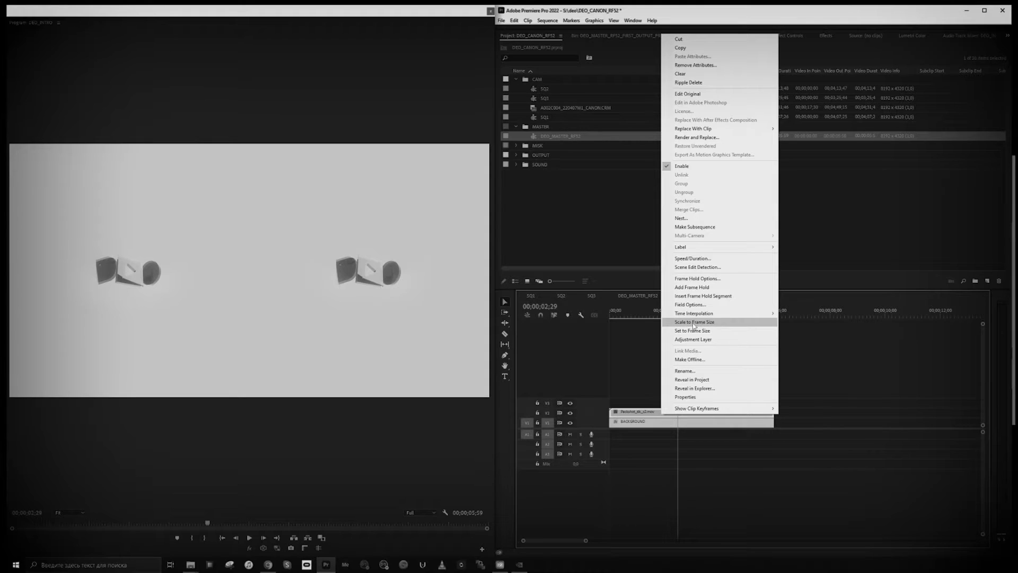
{"action": "left_click", "coordinate": [645, 342]}
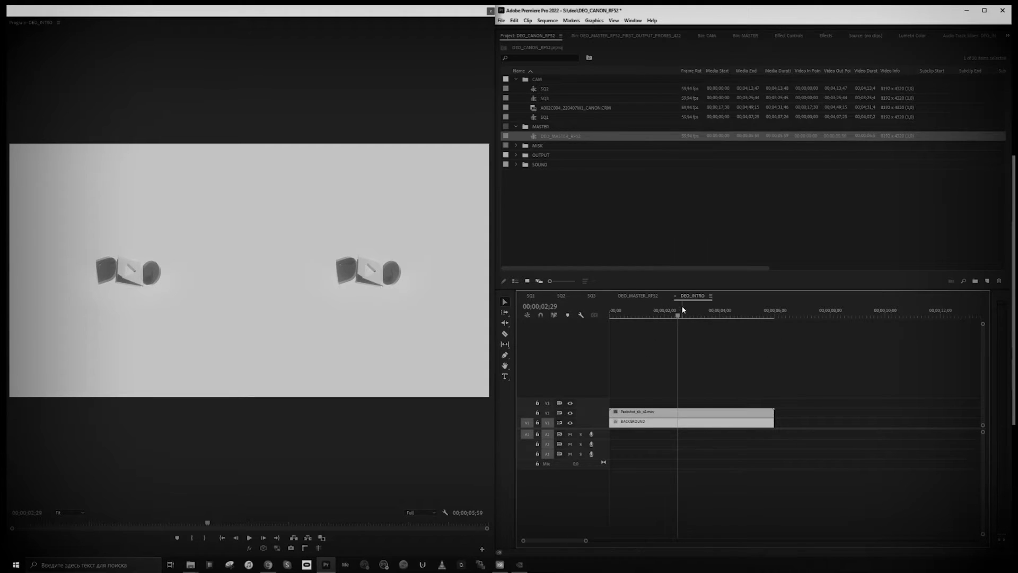
{"action": "left_click", "coordinate": [642, 295]}
{"action": "left_click_drag", "start_coordinate": [611, 314], "coordinate": [669, 314]}
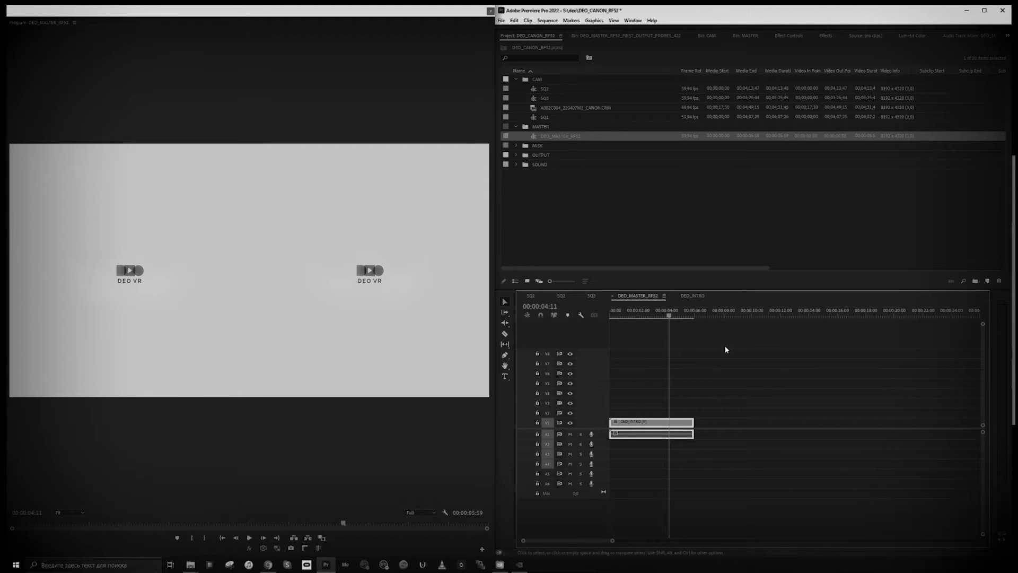
- Place SQ1, SQ2 and SQ3 one after another behind the intro in the master sequence
{"action": "left_click_drag", "start_coordinate": [544, 117], "coordinate": [716, 391]}
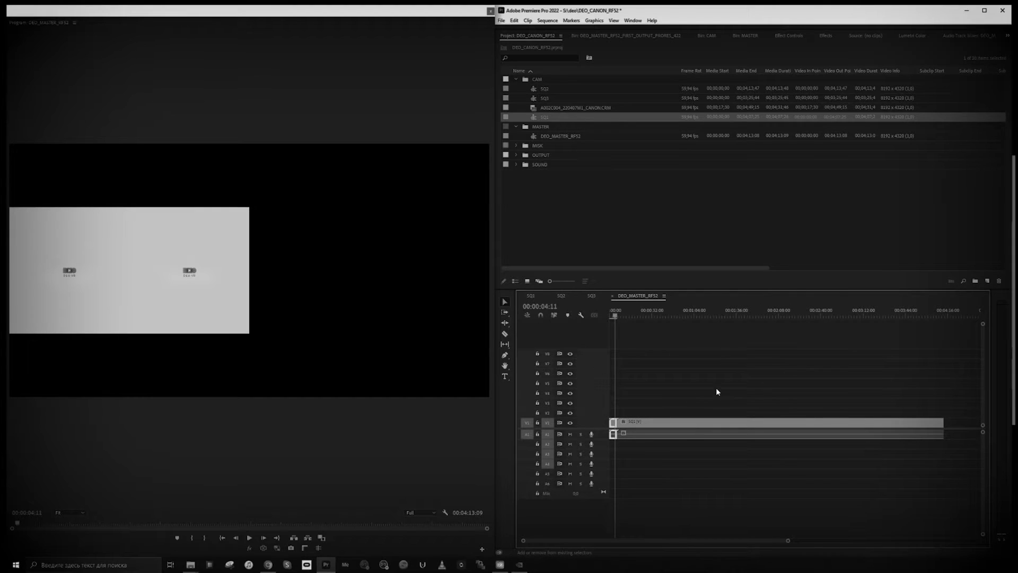
{"action": "left_click_drag", "start_coordinate": [543, 89], "coordinate": [952, 428]}
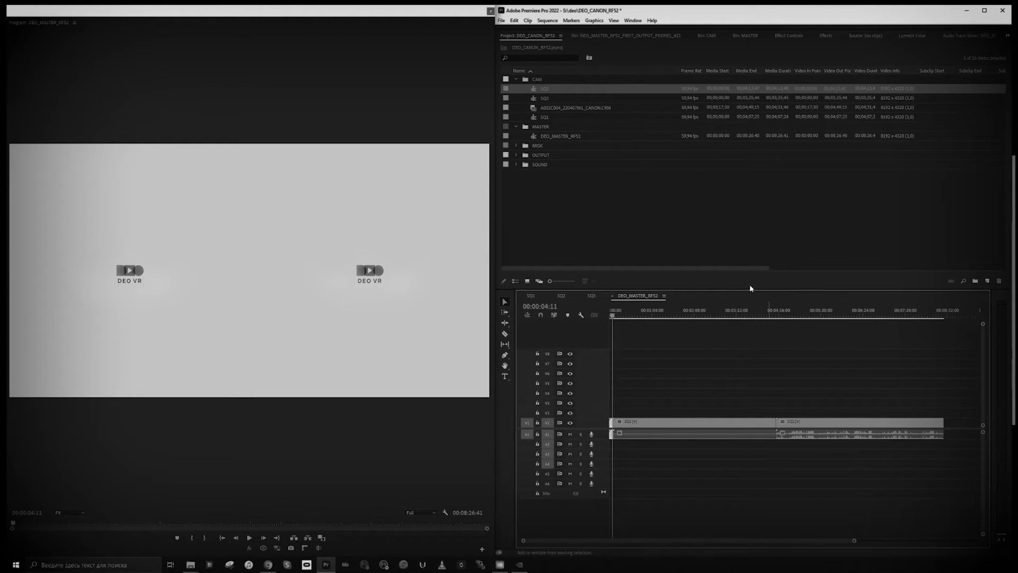
{"action": "left_click_drag", "start_coordinate": [539, 100], "coordinate": [952, 432]}
- Apply the default transition at the cuts between SQ1 and SQ2 and between SQ2 and SQ3
{"action": "left_click_drag", "start_coordinate": [621, 312], "coordinate": [767, 317]}
{"action": "left_click", "coordinate": [775, 432]}
{"action": "right_click", "coordinate": [775, 424]}
{"action": "left_click", "coordinate": [799, 474]}
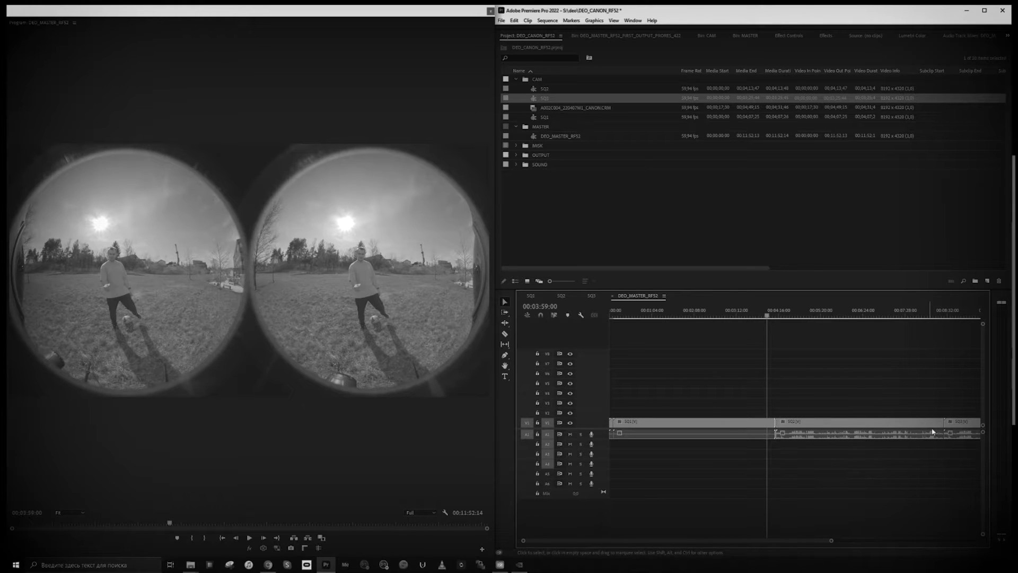
{"action": "right_click", "coordinate": [942, 424]}
{"action": "left_click", "coordinate": [966, 477]}
{"action": "mouse_move", "coordinate": [823, 320]}
{"action": "left_mouse_down"}
{"action": "mouse_move", "coordinate": [716, 319]}
{"action": "mouse_move", "coordinate": [831, 319]}
{"action": "left_mouse_up"}
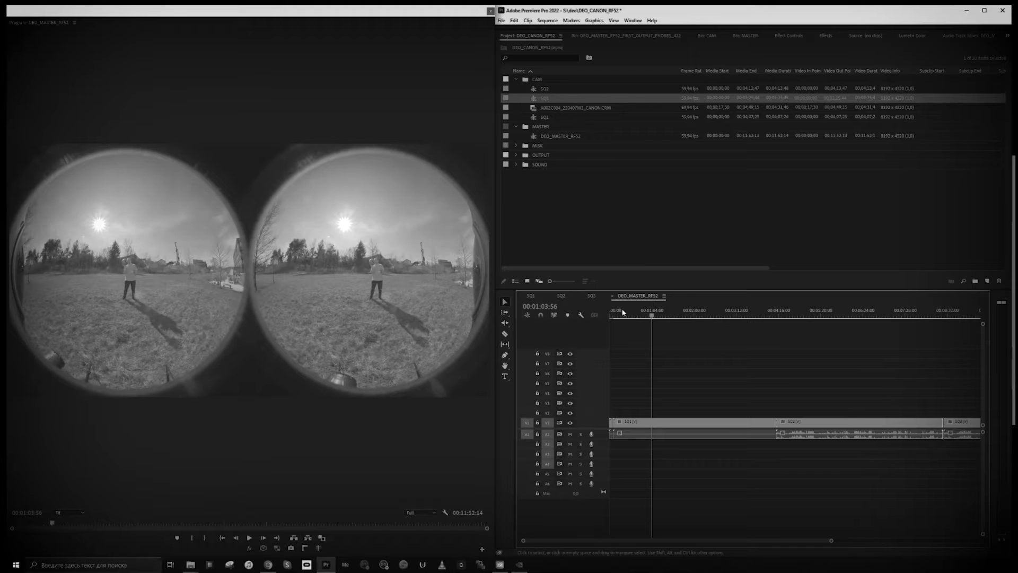
- Fit the whole master edit in the timeline and close the three SQ sequences, leaving only the master open
{"action": "key", "text": "backslash"}
{"action": "left_click_drag", "start_coordinate": [647, 317], "coordinate": [675, 317]}
{"action": "left_click", "coordinate": [522, 295]}
{"action": "left_click", "coordinate": [520, 296]}
{"action": "left_click", "coordinate": [520, 295]}
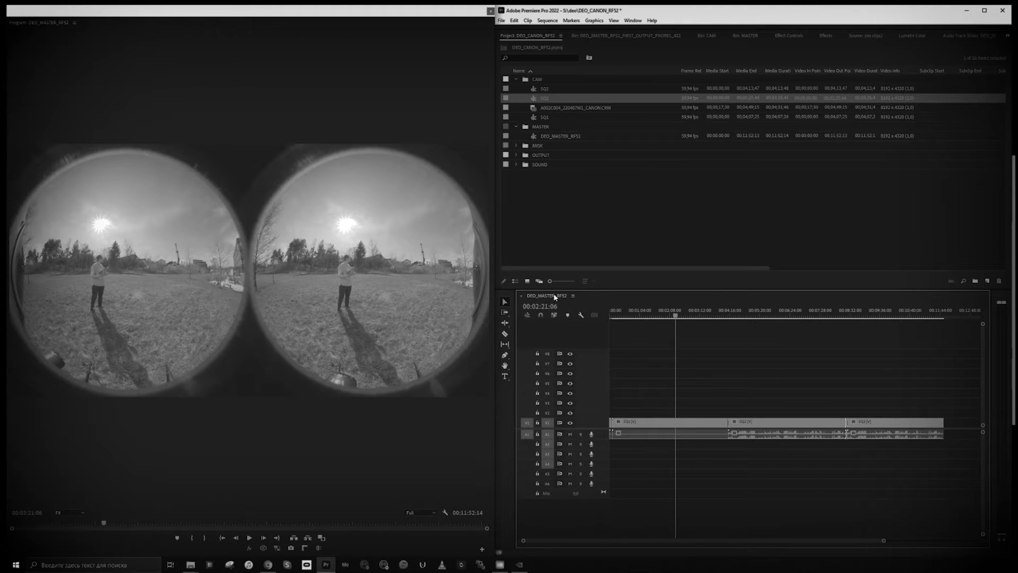
{"action": "left_click", "coordinate": [631, 317]}
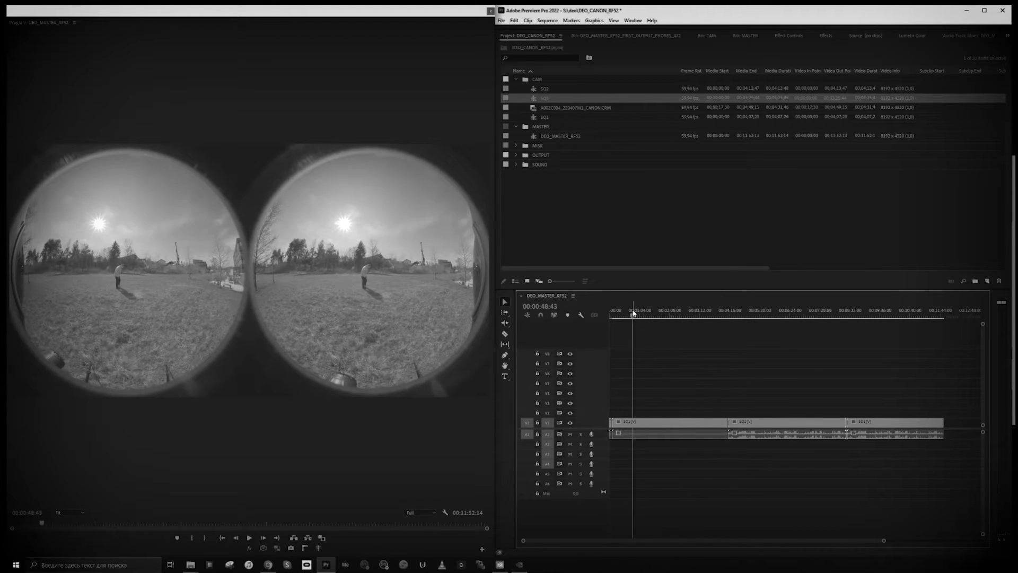
- Collapse the CAM bin, expand OUTPUT and open the DEO_MASTER_RF52_FIRST_OUTPUT sequence
{"action": "left_click", "coordinate": [516, 79]}
{"action": "left_click", "coordinate": [515, 108]}
{"action": "left_click", "coordinate": [515, 108]}
{"action": "left_click", "coordinate": [515, 118]}
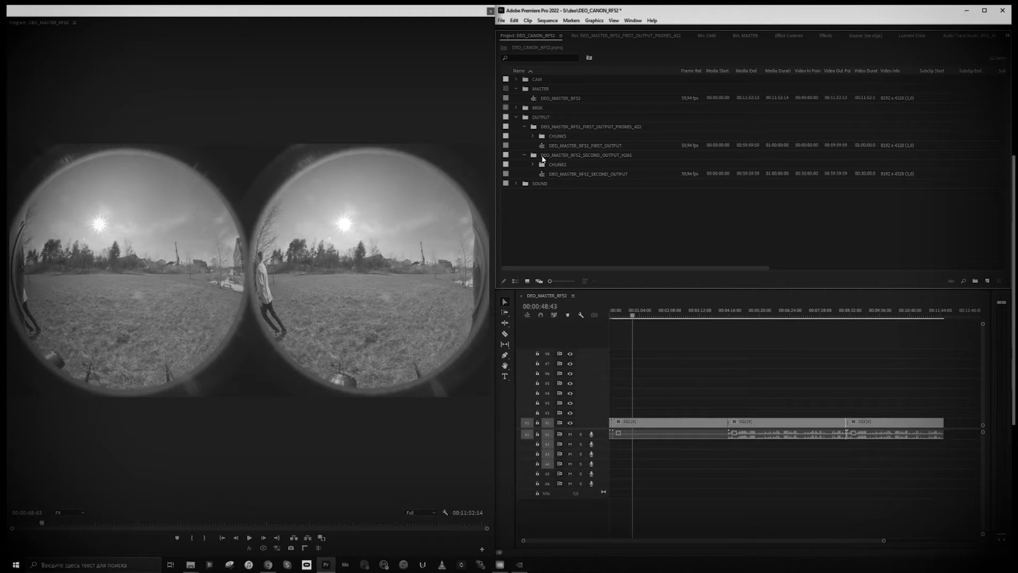
{"action": "left_click", "coordinate": [524, 156]}
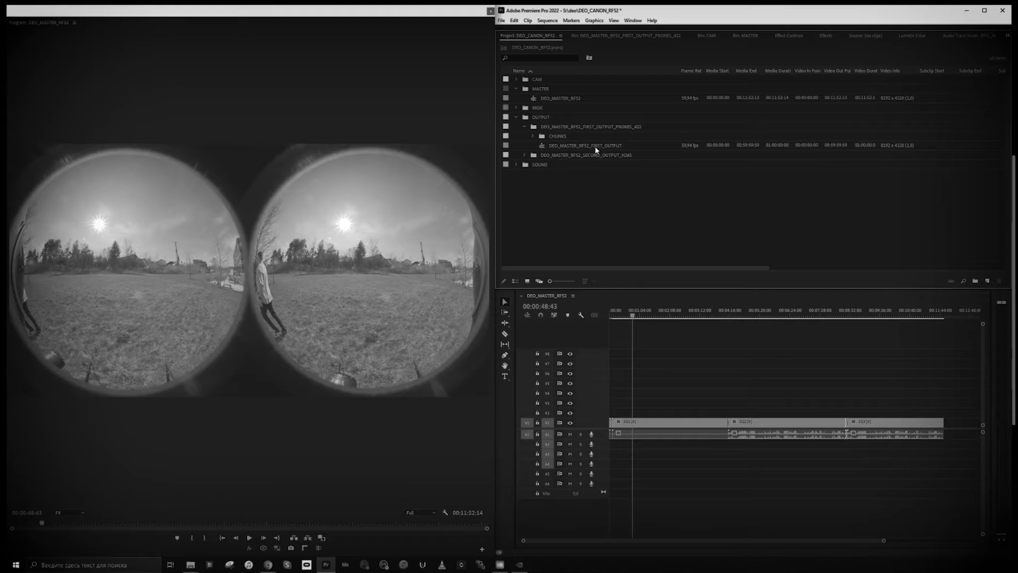
{"action": "double_click", "coordinate": [561, 145]}
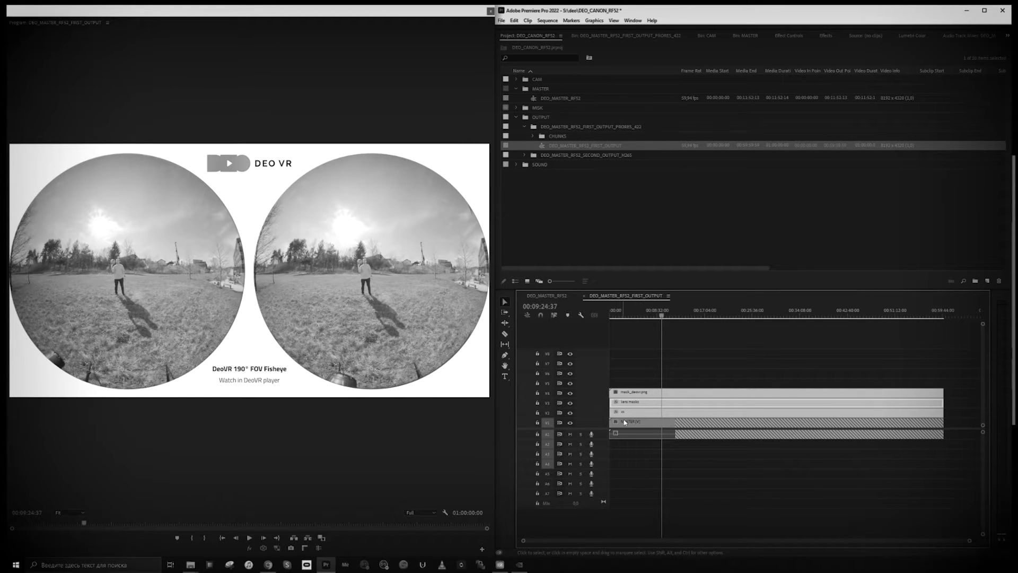
- Trim the MASTER clip and the three layers above it to the end of the footage at about 00;11;52;14
{"action": "left_click", "coordinate": [646, 314]}
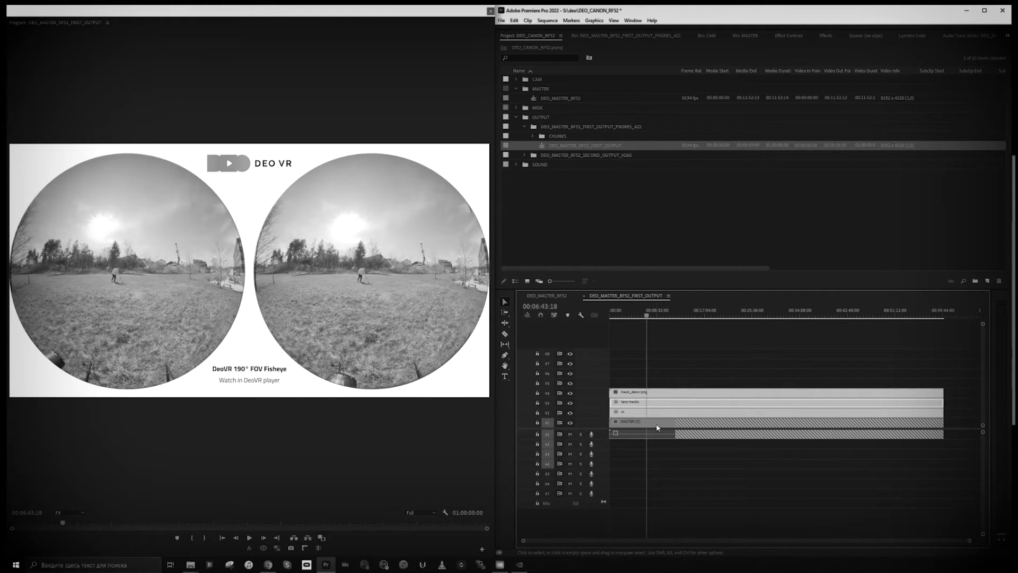
{"action": "left_click_drag", "start_coordinate": [943, 434], "coordinate": [674, 435]}
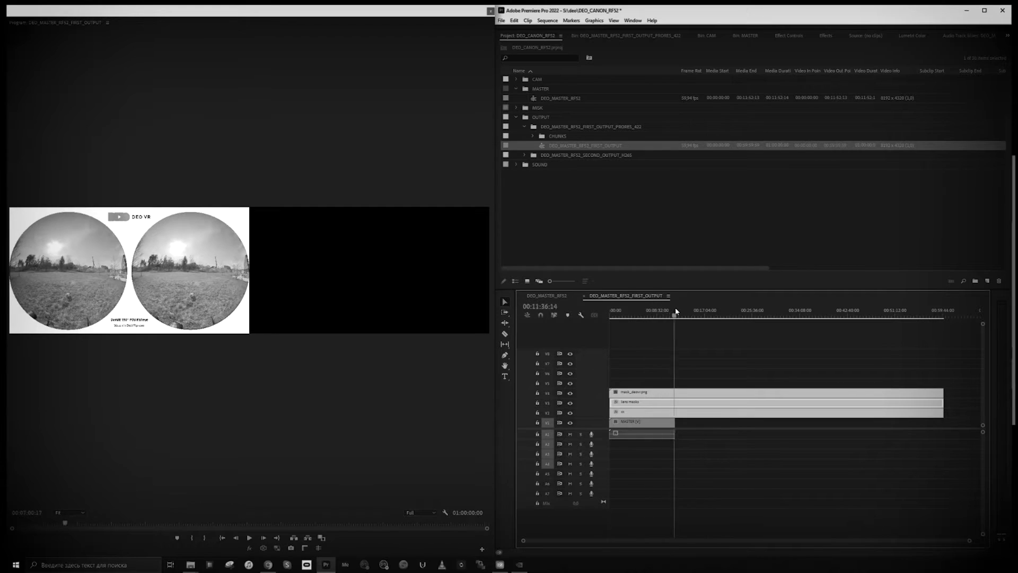
{"action": "left_click", "coordinate": [661, 313]}
{"action": "left_click_drag", "start_coordinate": [942, 407], "coordinate": [674, 392]}
{"action": "key", "text": "backslash"}
{"action": "left_click", "coordinate": [947, 315]}
{"action": "left_click", "coordinate": [947, 314]}
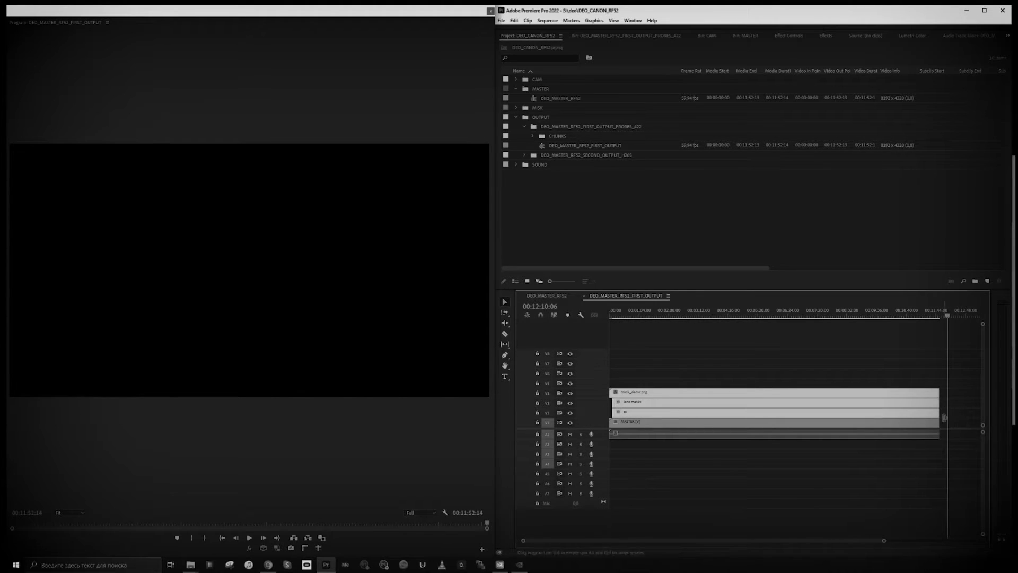
- Compare several frames with and without the DeoVR mask overlay on V4, and leave that track hidden
{"action": "left_click_drag", "start_coordinate": [930, 312], "coordinate": [667, 314]}
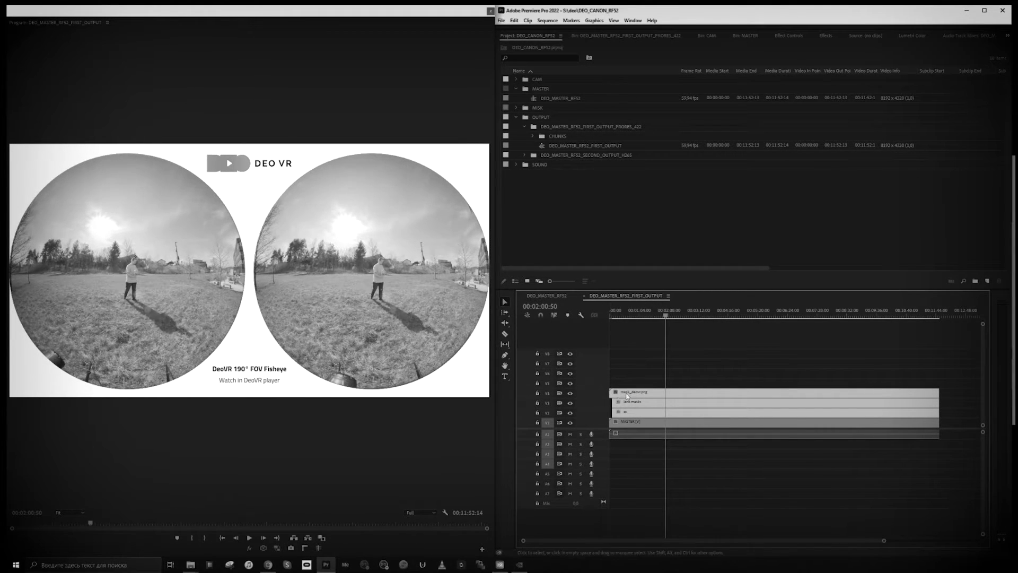
{"action": "left_click", "coordinate": [571, 393]}
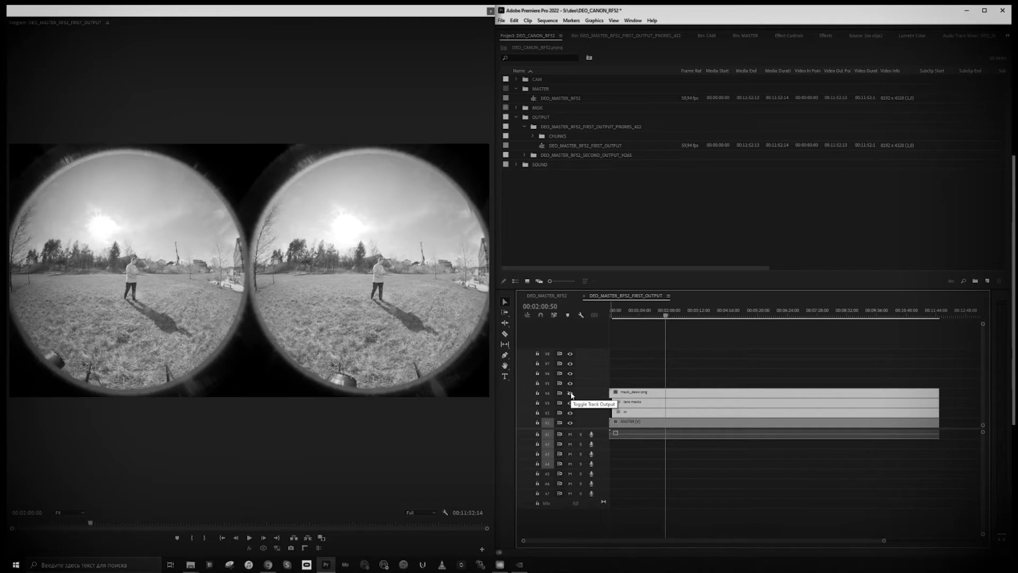
{"action": "left_click", "coordinate": [570, 394]}
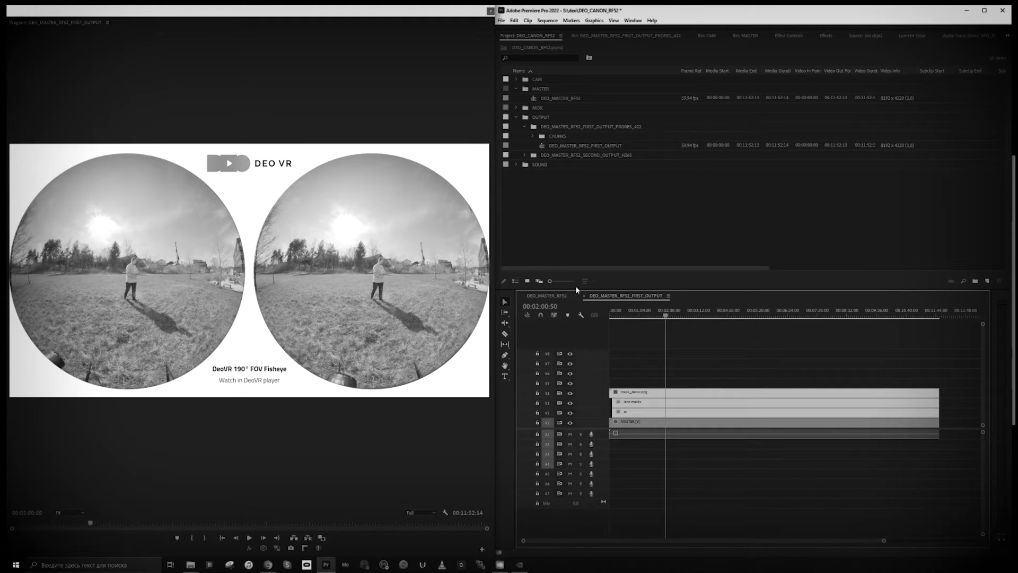
{"action": "left_click_drag", "start_coordinate": [636, 314], "coordinate": [614, 314]}
{"action": "left_click", "coordinate": [570, 392]}
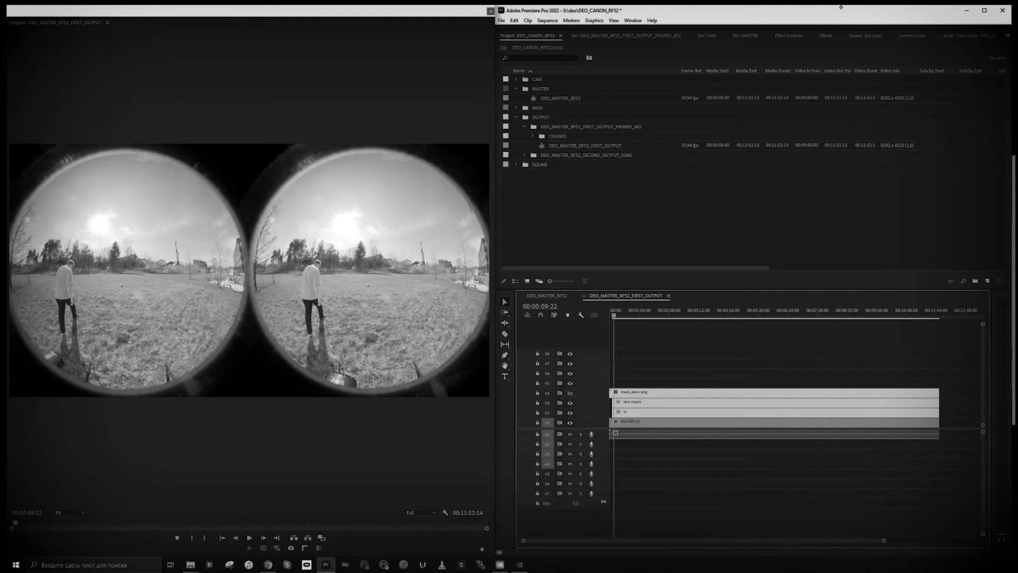
{"action": "left_click", "coordinate": [670, 310]}
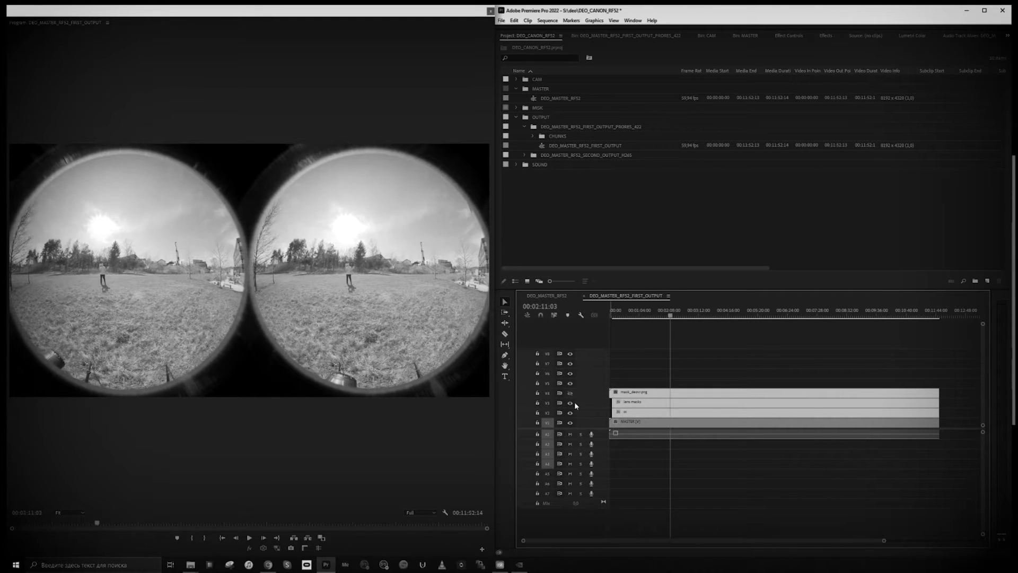
- Toggle the lens masks track V3 repeatedly to compare the image edges, and leave it hidden
{"action": "left_click", "coordinate": [570, 403]}
{"action": "left_click", "coordinate": [570, 403]}
{"action": "left_click", "coordinate": [570, 403]}
{"action": "left_click", "coordinate": [570, 404]}
{"action": "left_click", "coordinate": [570, 403]}
{"action": "left_click", "coordinate": [569, 402]}
- Check the colour correction layer on V2 and open its Lumetri Color settings with the CanonLog3-to-BT709 look
{"action": "left_click", "coordinate": [570, 413]}
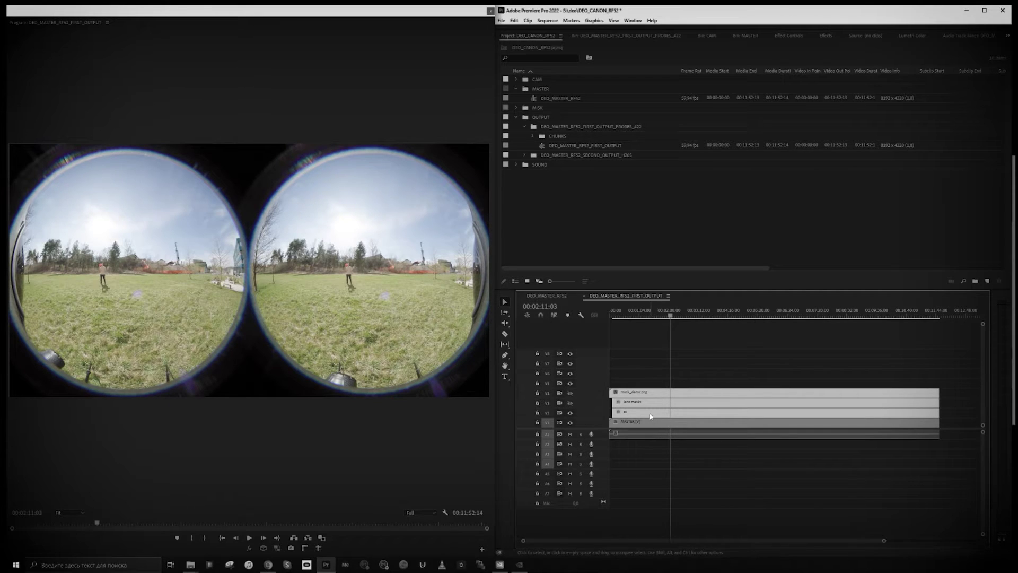
{"action": "left_click", "coordinate": [650, 412]}
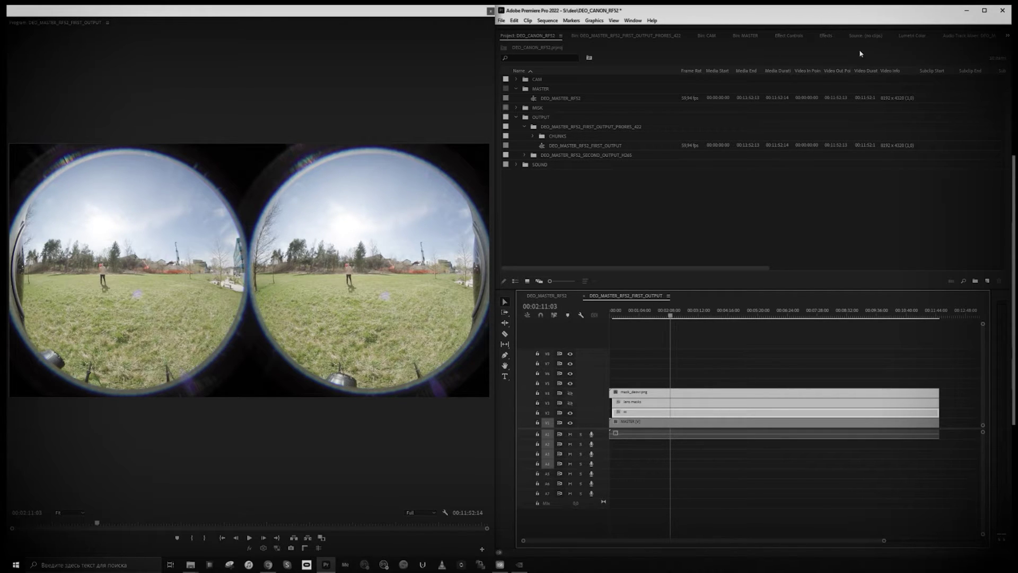
{"action": "left_click", "coordinate": [911, 35]}
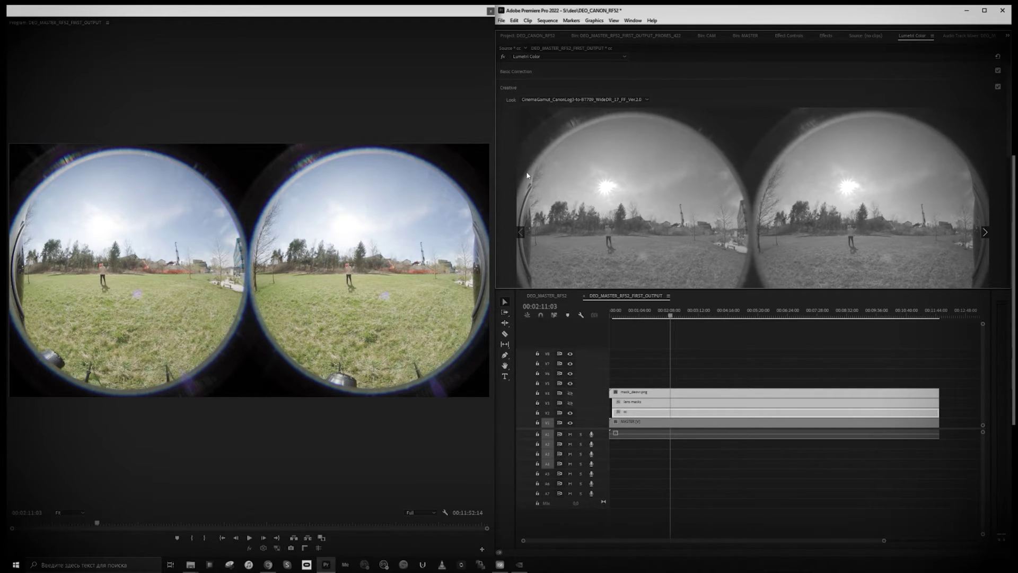
- Toggle the colour correction track V2 repeatedly to compare the footage with and without the look, and leave it hidden
{"action": "left_click", "coordinate": [570, 413]}
{"action": "left_click", "coordinate": [570, 412]}
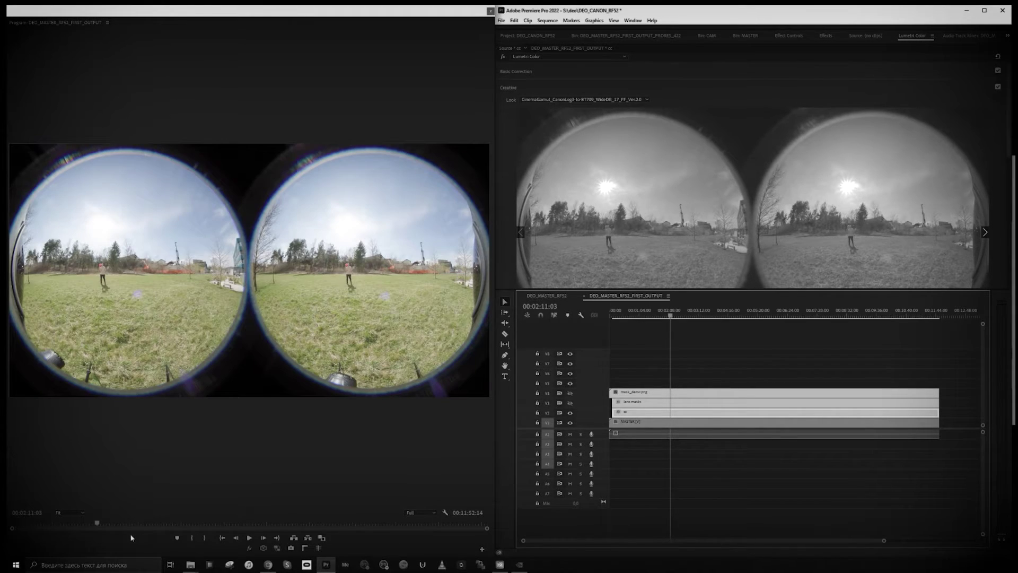
{"action": "left_click", "coordinate": [569, 412]}
{"action": "left_click", "coordinate": [570, 412]}
{"action": "left_click", "coordinate": [570, 413]}
{"action": "left_click", "coordinate": [570, 413]}
{"action": "left_click", "coordinate": [569, 413]}
{"action": "left_click", "coordinate": [570, 412]}
{"action": "left_click", "coordinate": [570, 412]}
{"action": "left_click", "coordinate": [570, 412]}
- Try lowering the exposure and adjusting the contrast and blacks in the colour correction layer's Basic Correction
{"action": "left_click", "coordinate": [529, 74]}
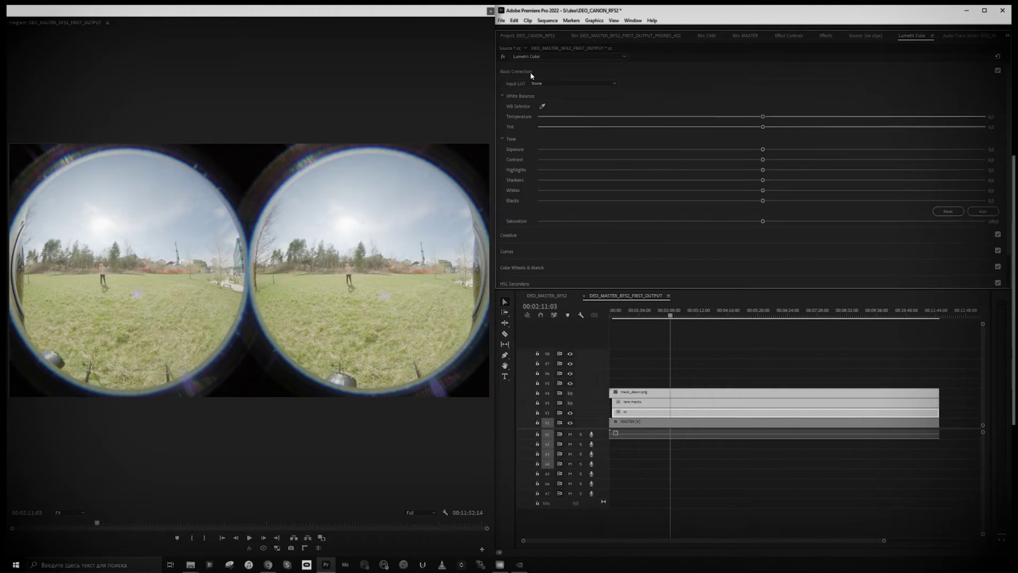
{"action": "left_click_drag", "start_coordinate": [762, 149], "coordinate": [696, 157]}
{"action": "left_click", "coordinate": [741, 161]}
{"action": "left_click", "coordinate": [738, 200]}
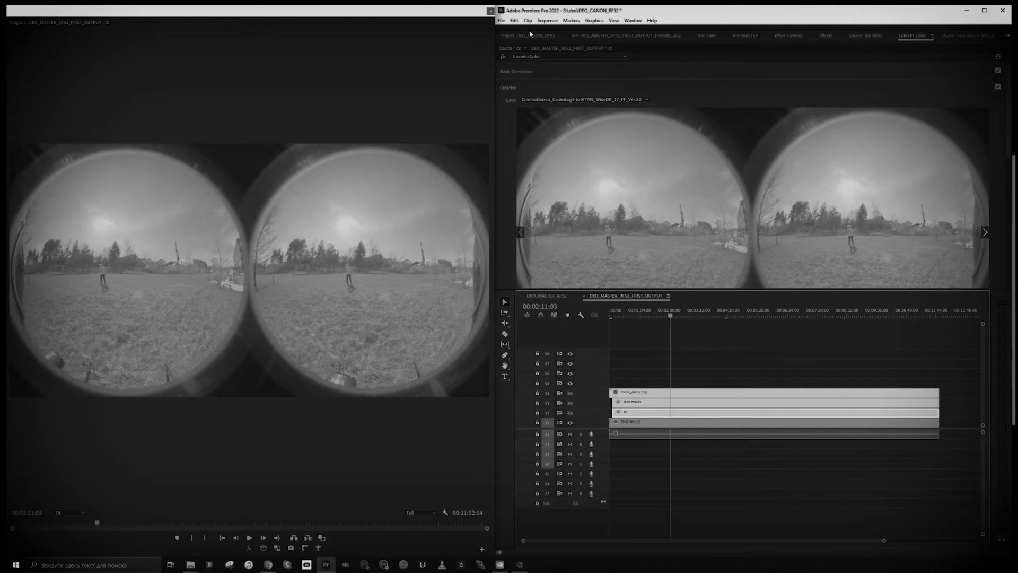
- Select the lens masks layer on V3 and switch off both of its Offset effects
{"action": "left_click", "coordinate": [530, 35]}
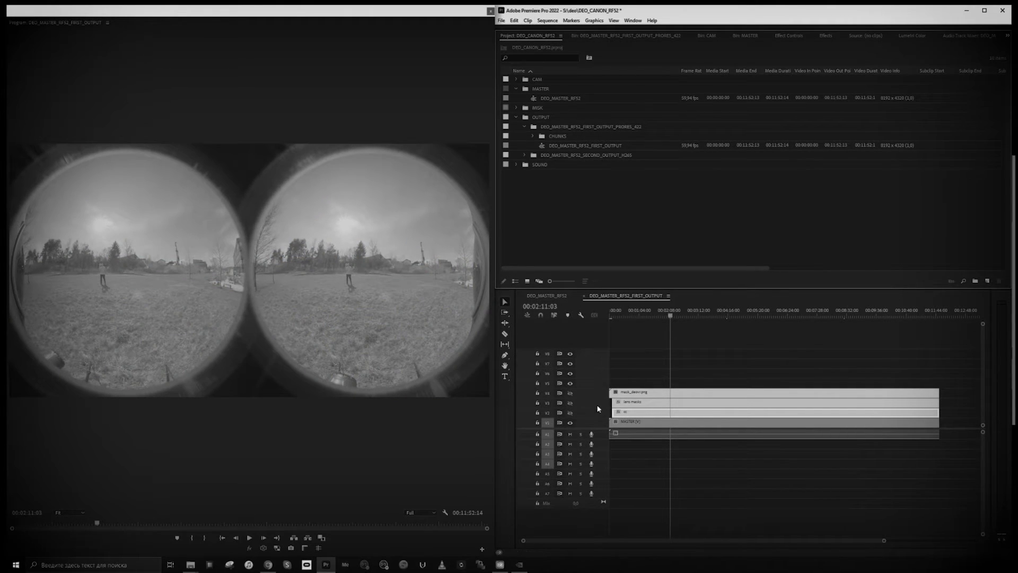
{"action": "left_click", "coordinate": [620, 402]}
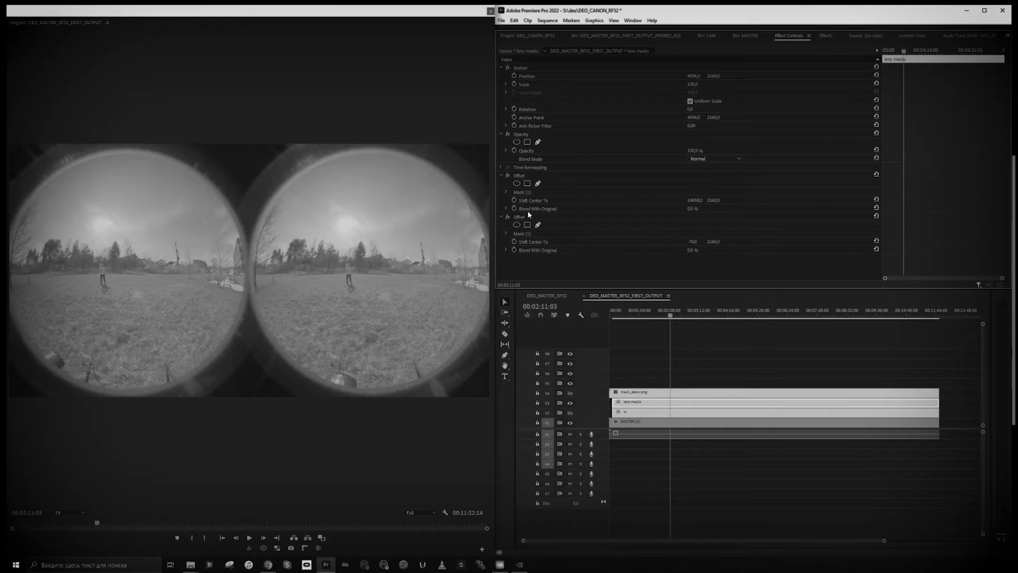
{"action": "left_click", "coordinate": [508, 216]}
{"action": "left_click", "coordinate": [508, 176]}
{"action": "left_click", "coordinate": [507, 176]}
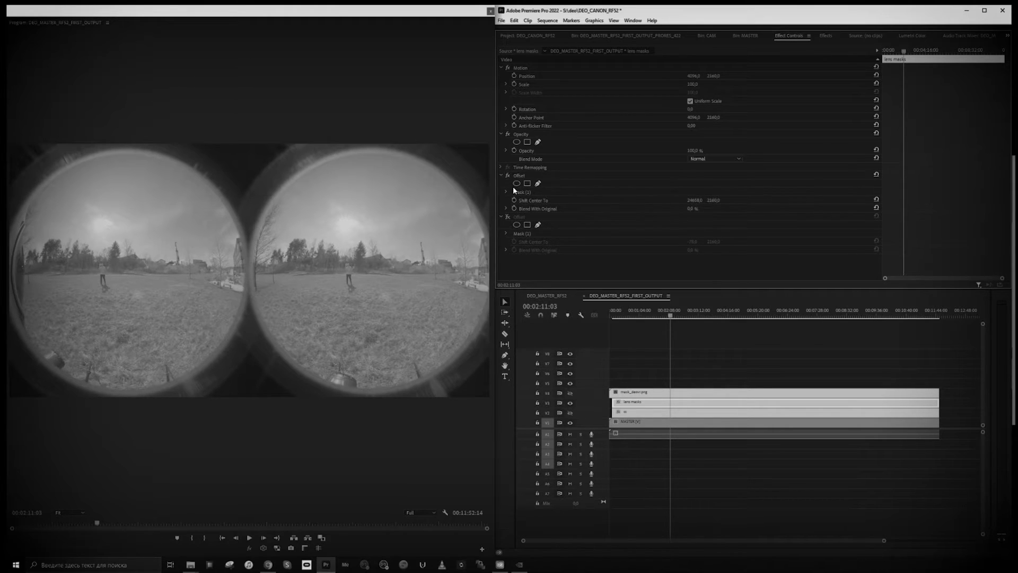
{"action": "left_click", "coordinate": [507, 176]}
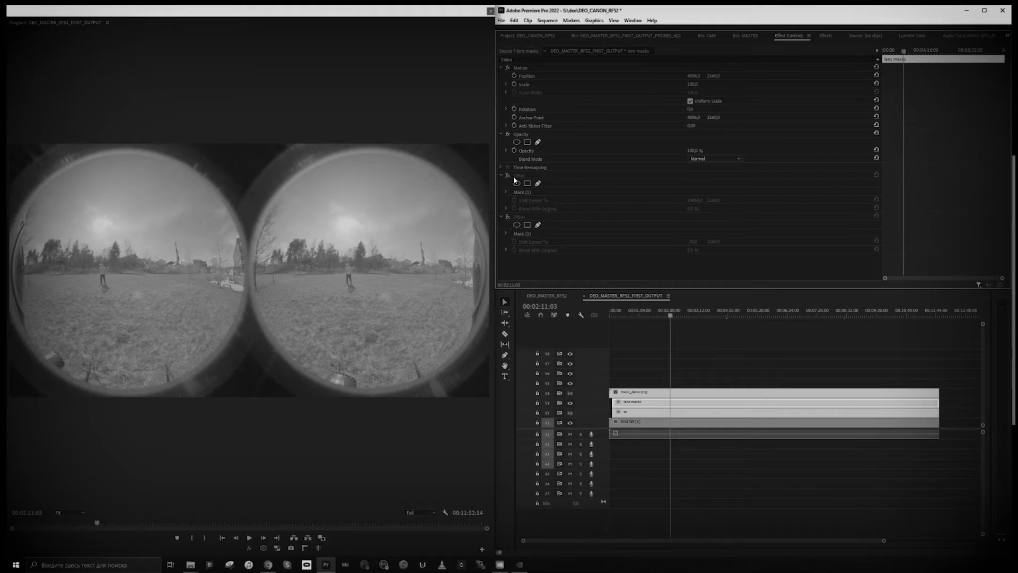
- Select the first Offset effect's mask, enable that effect and adjust its horizontal Shift Center To value
{"action": "left_click", "coordinate": [520, 192]}
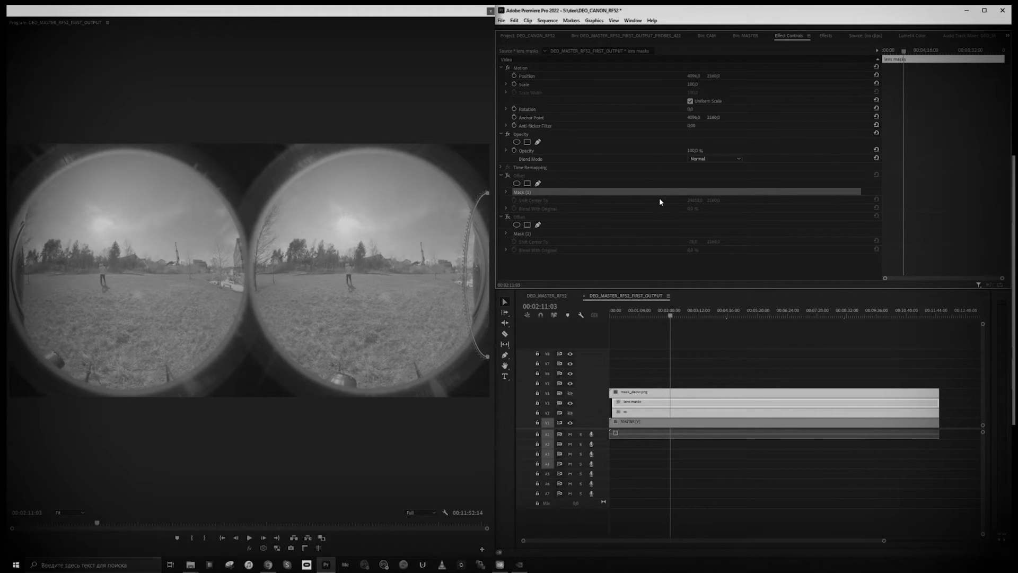
{"action": "left_click", "coordinate": [508, 175]}
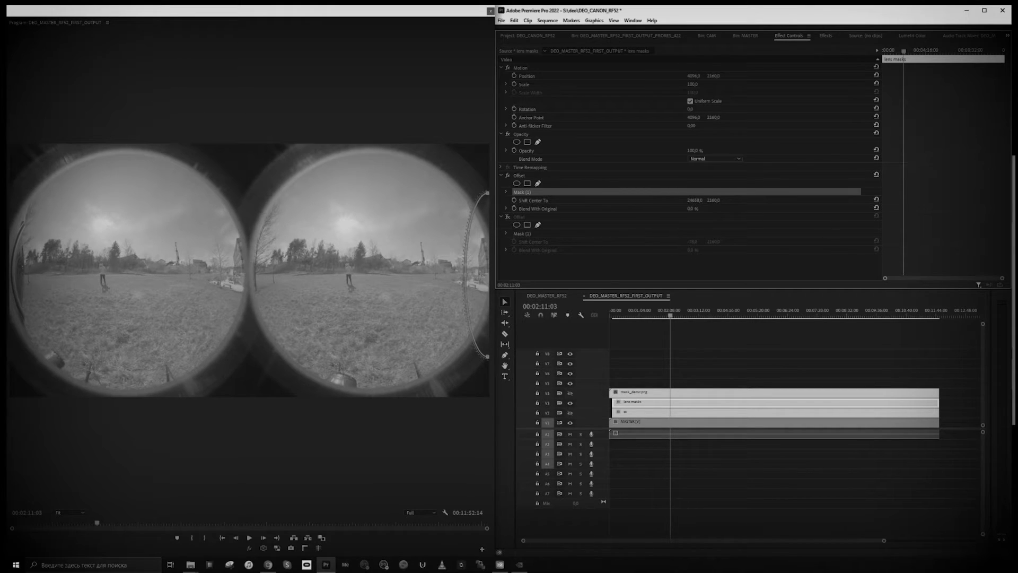
{"action": "mouse_move", "coordinate": [695, 200]}
{"action": "left_mouse_down"}
{"action": "mouse_move", "coordinate": [673, 200]}
{"action": "mouse_move", "coordinate": [703, 200]}
{"action": "left_mouse_up"}
- Fine-tune the first Offset's horizontal Shift Center To against the lens edge at 100% zoom, and switch the second Offset effect back on
{"action": "left_click", "coordinate": [276, 548]}
{"action": "left_click", "coordinate": [82, 512]}
{"action": "left_click", "coordinate": [80, 482]}
{"action": "left_click_drag", "start_coordinate": [266, 506], "coordinate": [442, 492]}
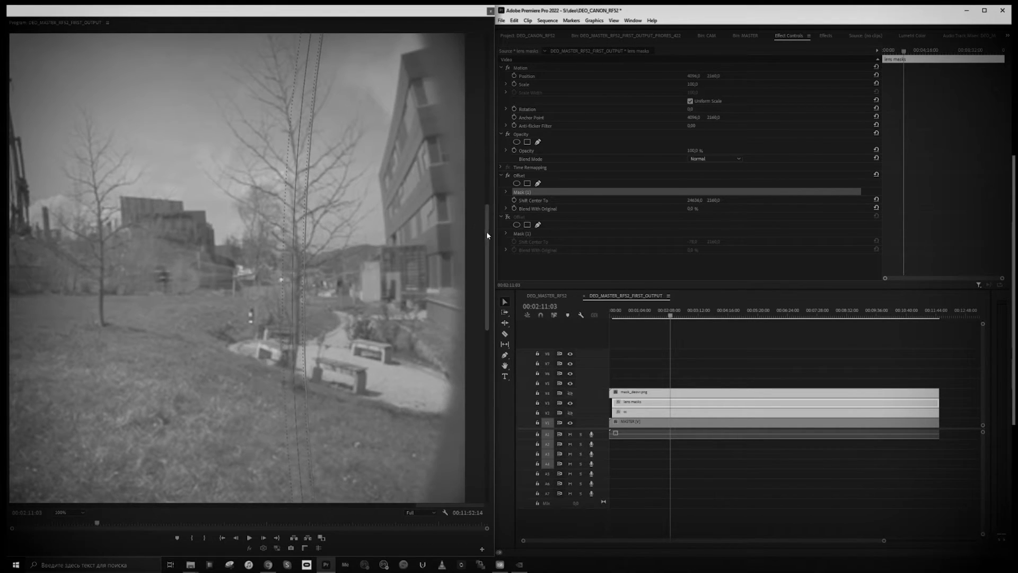
{"action": "left_click_drag", "start_coordinate": [486, 231], "coordinate": [488, 203]}
{"action": "left_click_drag", "start_coordinate": [695, 203], "coordinate": [699, 203]}
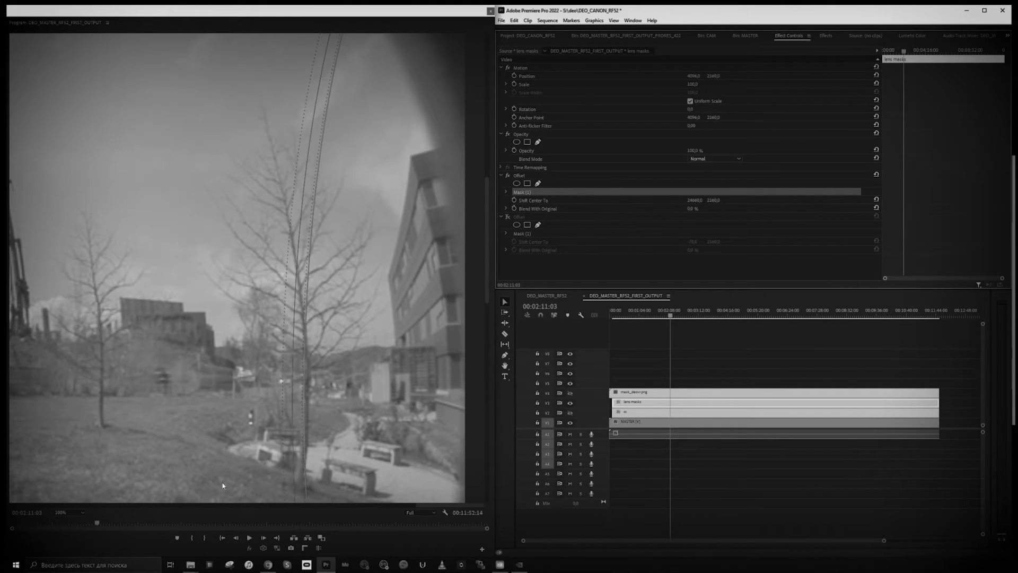
{"action": "left_click", "coordinate": [87, 512]}
{"action": "left_click", "coordinate": [62, 434]}
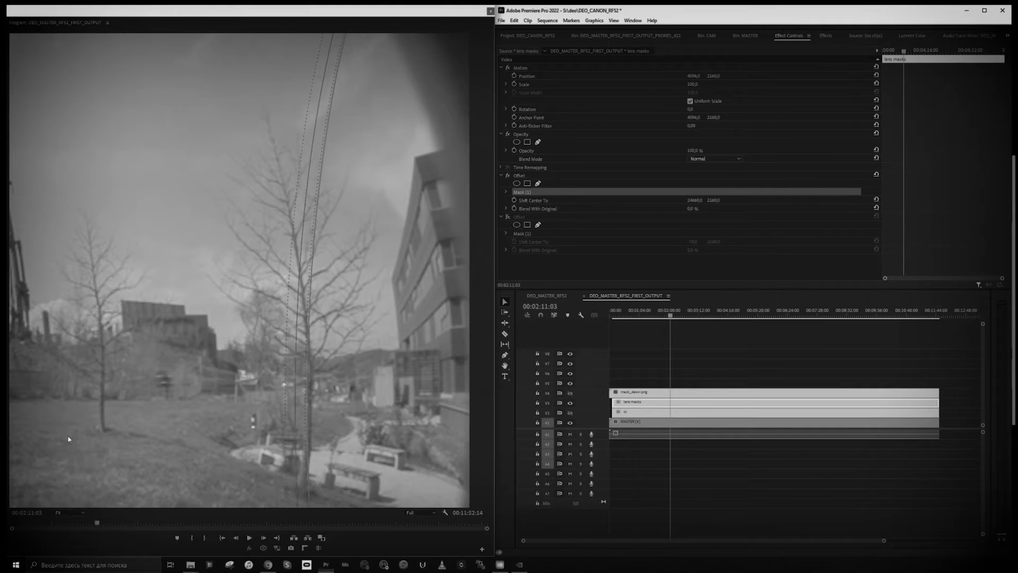
{"action": "left_click", "coordinate": [506, 216]}
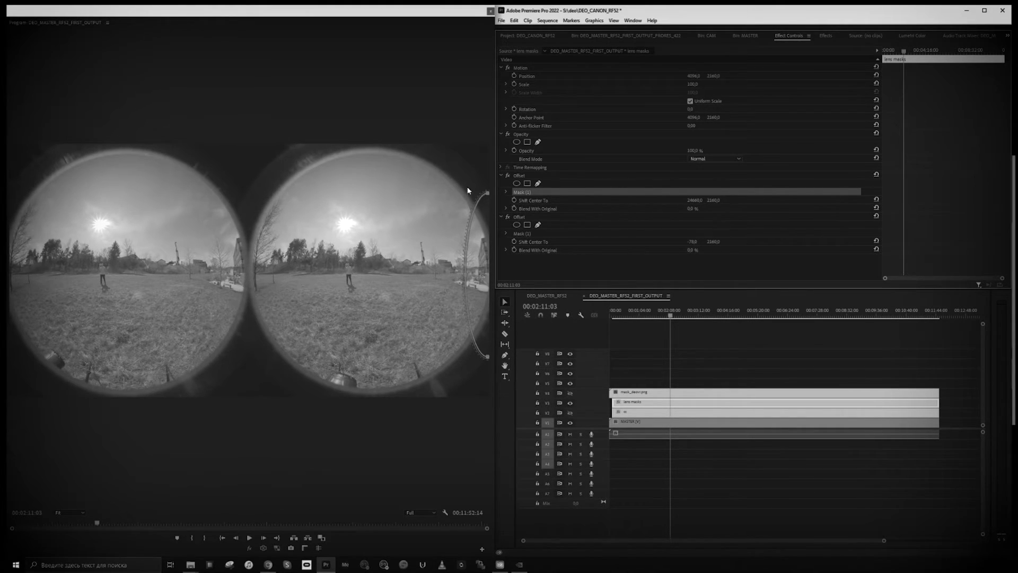
{"action": "left_click", "coordinate": [561, 270]}
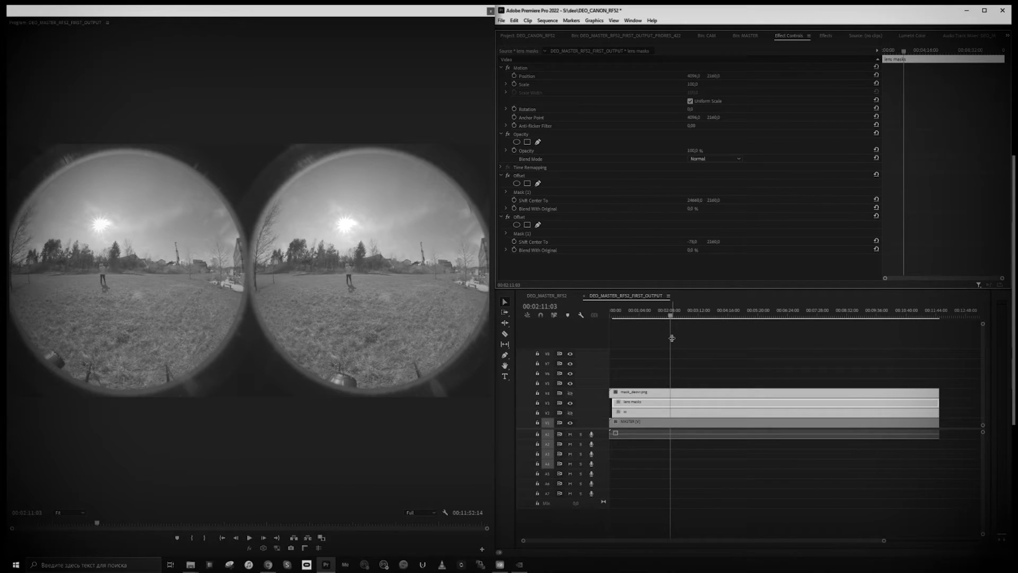
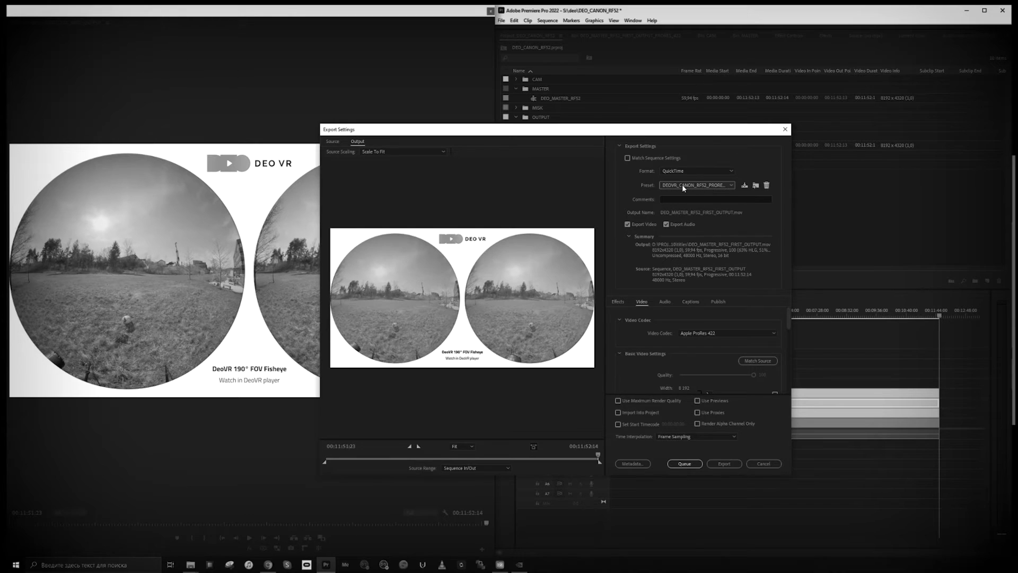
- Check the ProRes preset's video settings, and switch the export to HEVC (H.265) with the DEOVR_CANON_RF52_FISHEYE_H265 preset
{"action": "left_click_drag", "start_coordinate": [787, 320], "coordinate": [789, 394]}
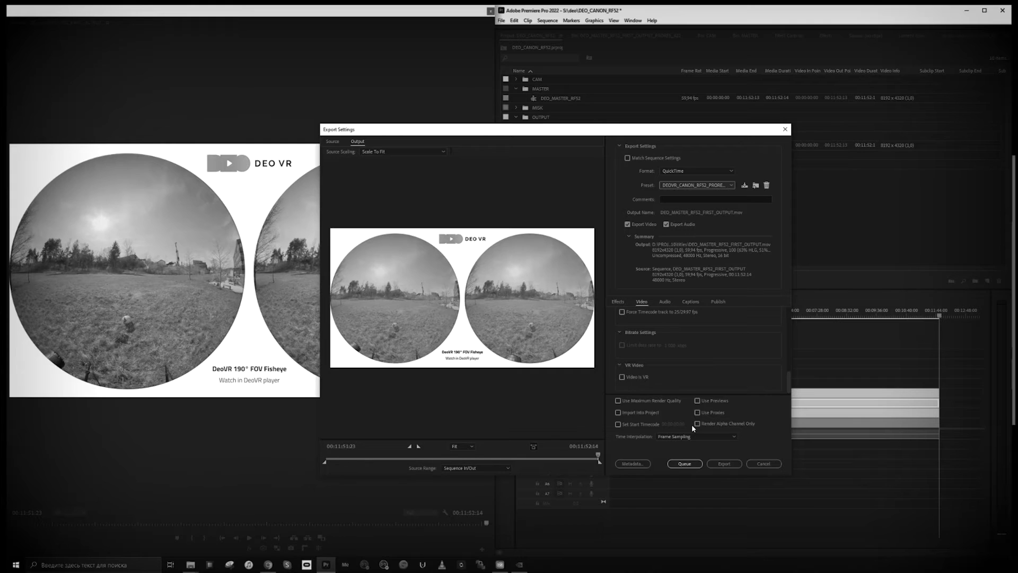
{"action": "left_click", "coordinate": [698, 171]}
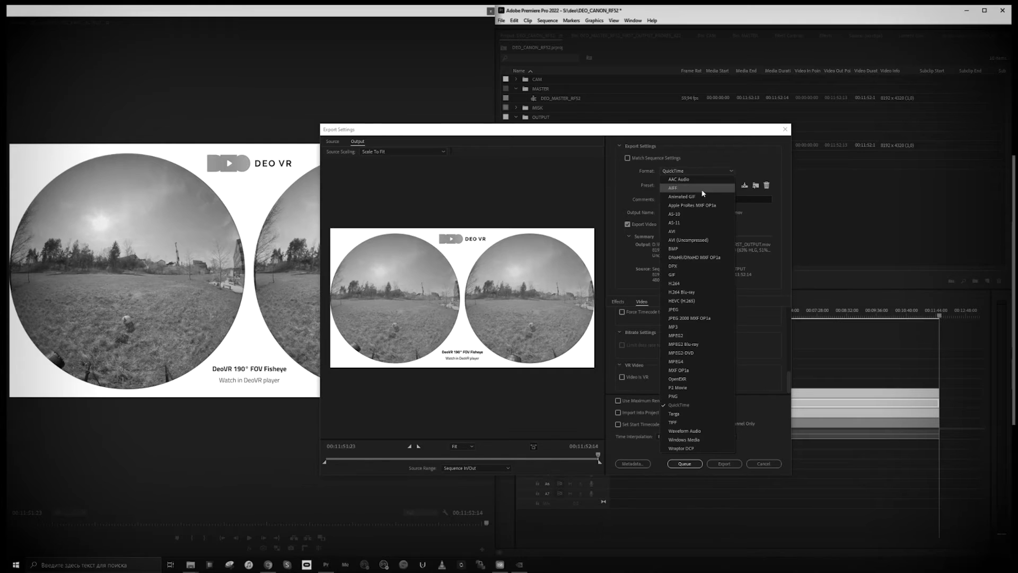
{"action": "left_click", "coordinate": [694, 301]}
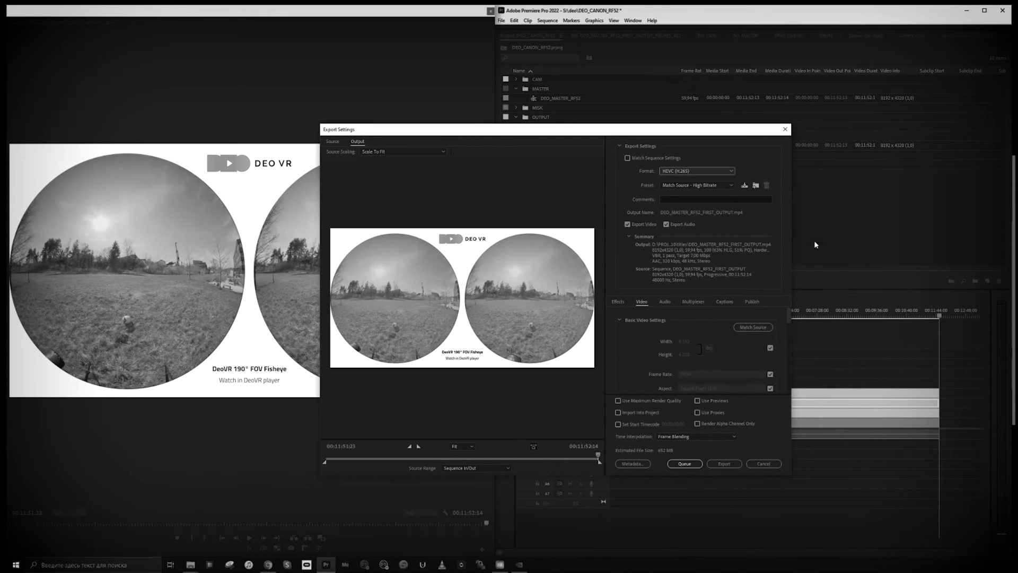
{"action": "left_click", "coordinate": [689, 187]}
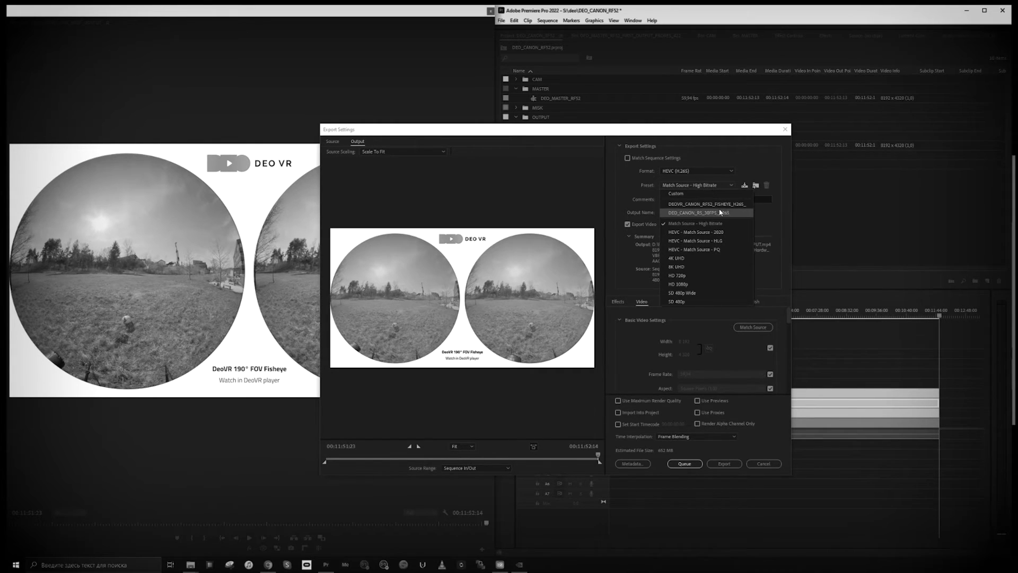
{"action": "left_click", "coordinate": [707, 205]}
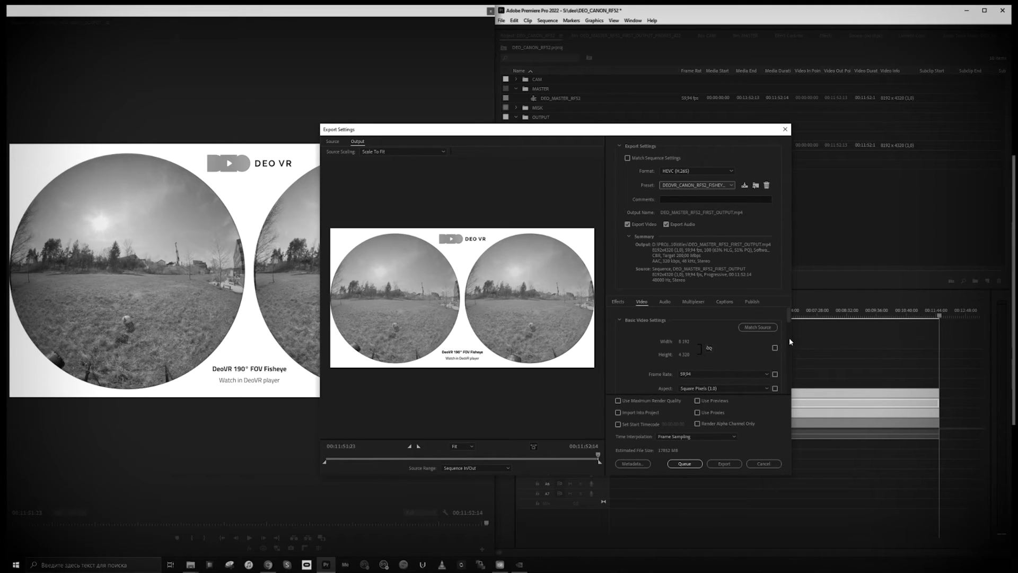
- Examine the H.265 preset's encoding performance and bitrate settings, and close the export settings without exporting
{"action": "left_click_drag", "start_coordinate": [789, 316], "coordinate": [793, 333]}
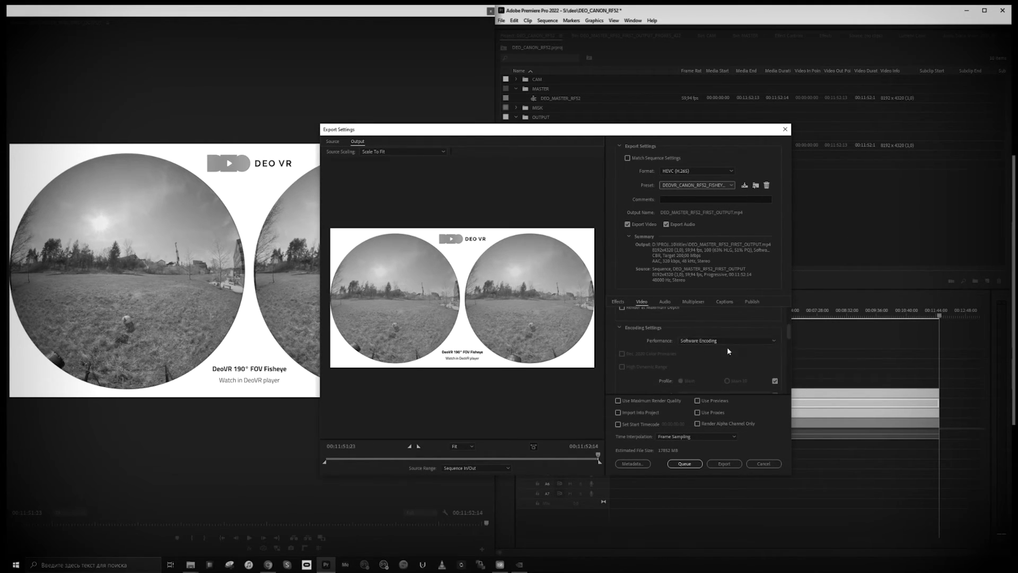
{"action": "left_click", "coordinate": [703, 344]}
{"action": "left_click", "coordinate": [727, 350]}
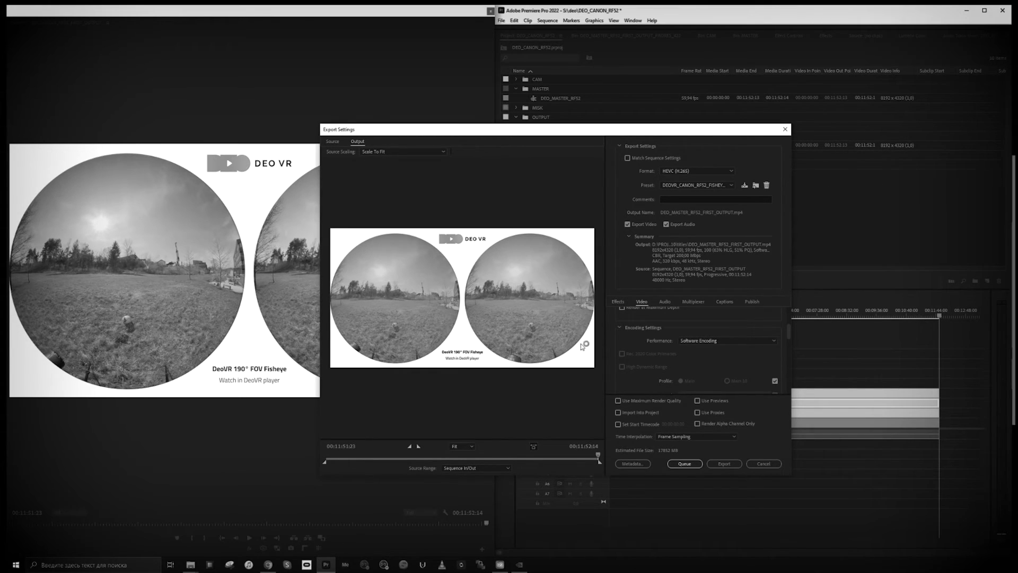
{"action": "scroll", "coordinate": [747, 315], "scroll_direction": "down", "scroll_amount": 2}
{"action": "left_click_drag", "start_coordinate": [787, 341], "coordinate": [787, 326]}
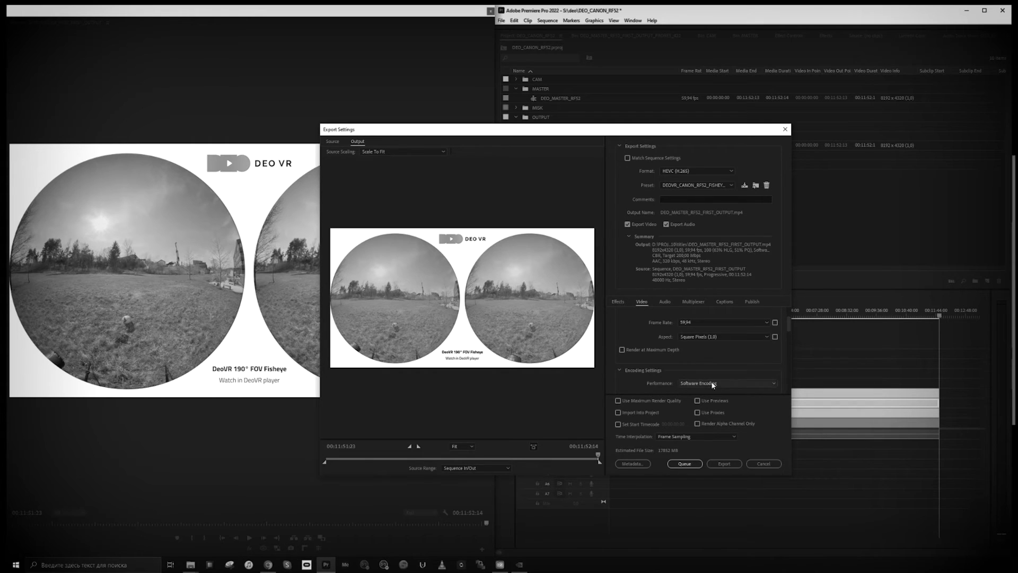
{"action": "left_click_drag", "start_coordinate": [790, 323], "coordinate": [792, 367]}
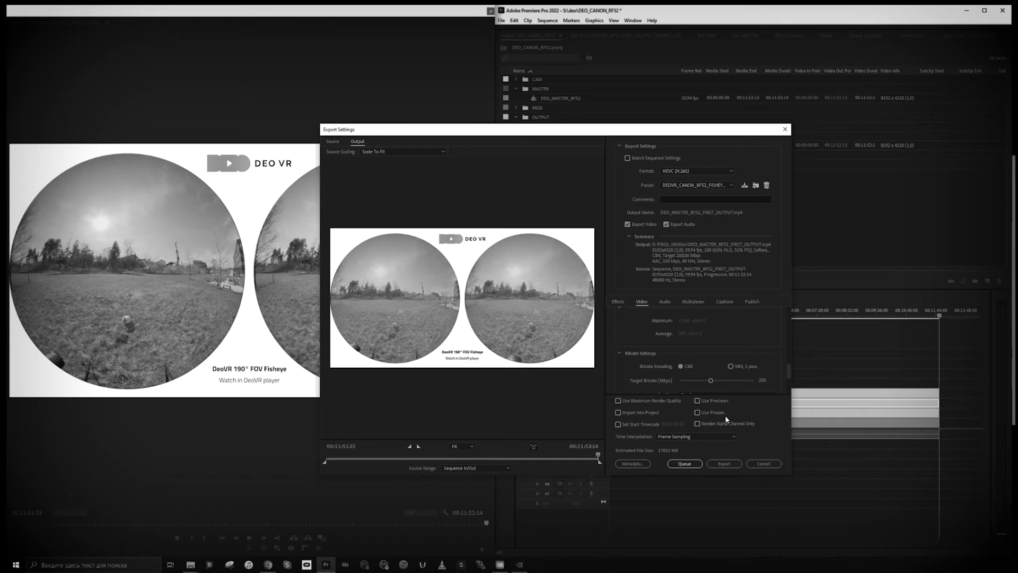
{"action": "left_click", "coordinate": [763, 464]}
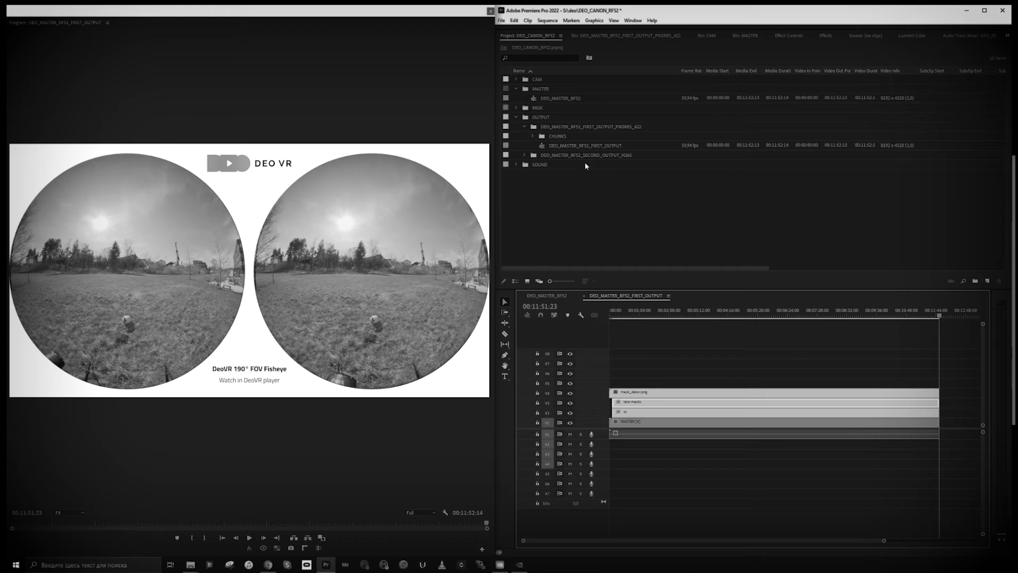
- Expand the first output's CHUNKS bin and open the DEO_MASTER_FIRST_OUTPUT_CHUNK_01_RF52 sequence
{"action": "left_click", "coordinate": [532, 136]}
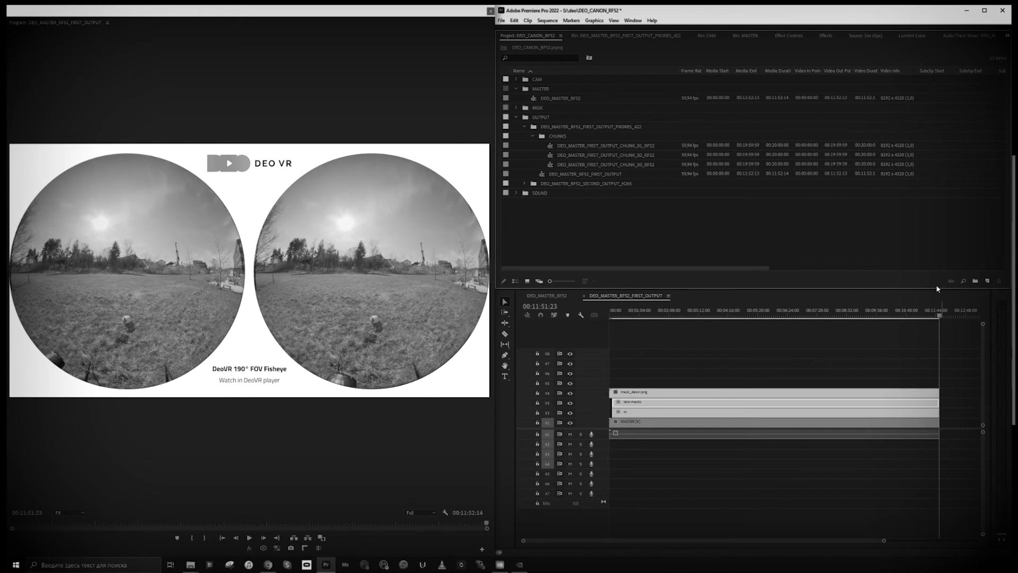
{"action": "double_click", "coordinate": [624, 146]}
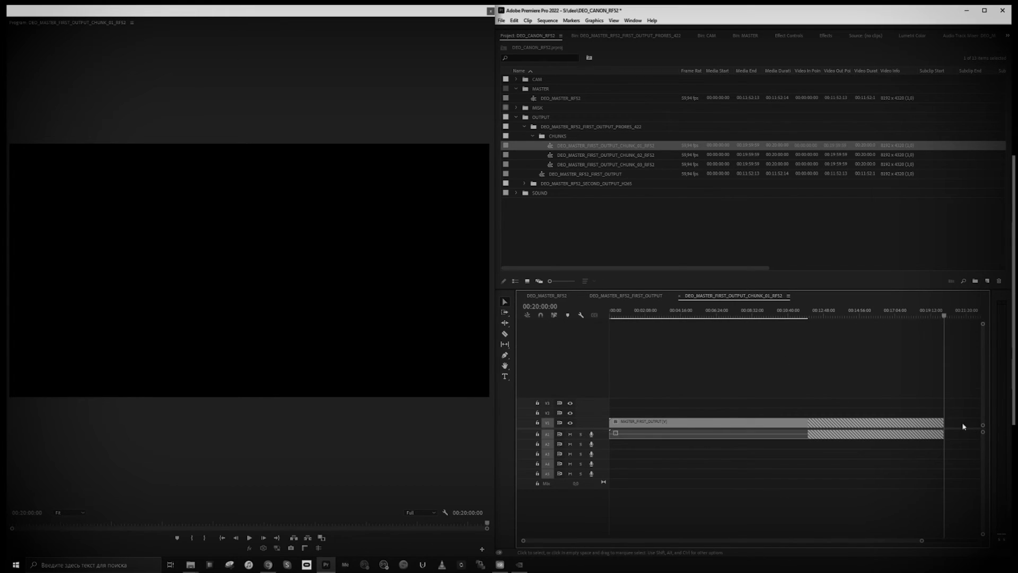
{"action": "left_click", "coordinate": [561, 175]}
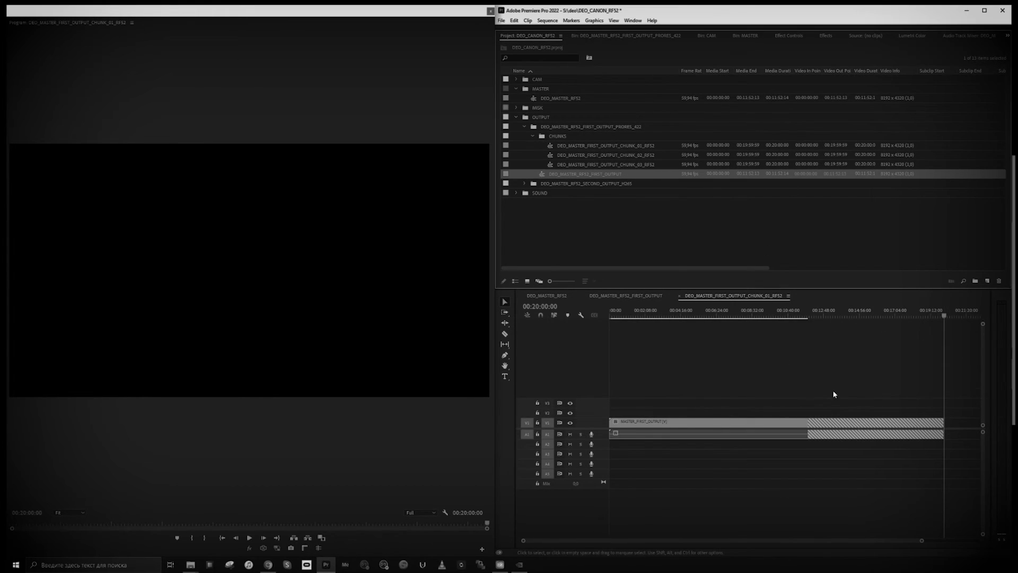
- Lengthen the DEO_MASTER_RF52_FIRST_OUTPUT sequence by placing three copies of the MASTER clip end to end after the original
{"action": "left_click", "coordinate": [636, 295]}
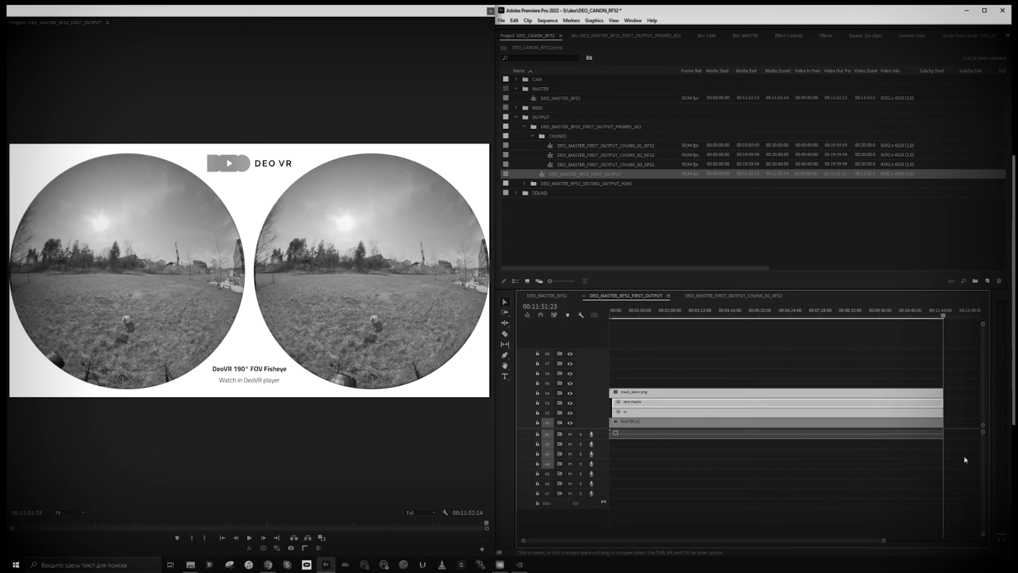
{"action": "key", "text": "minus"}
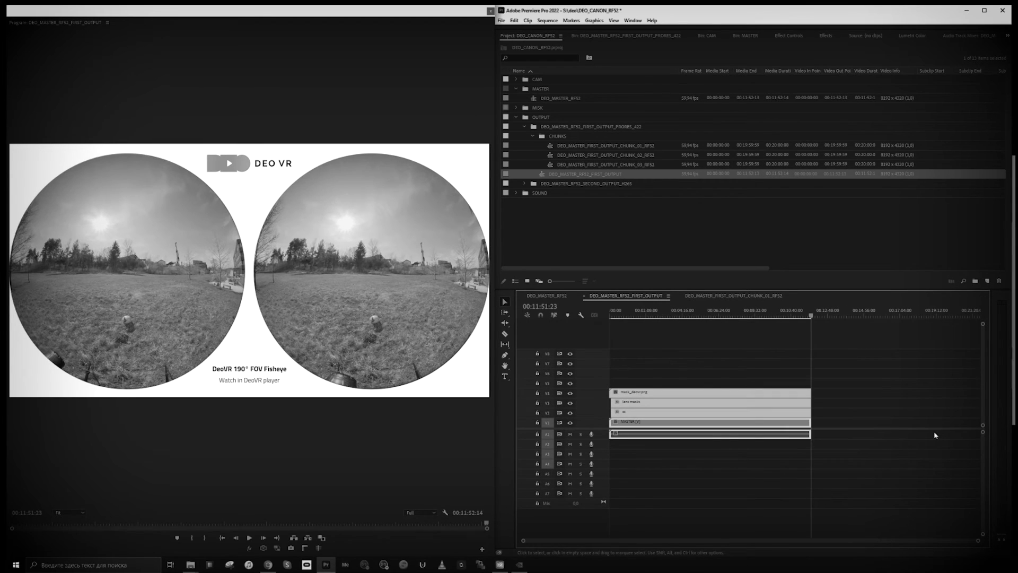
{"action": "left_click_drag", "start_coordinate": [852, 412], "coordinate": [846, 434]}
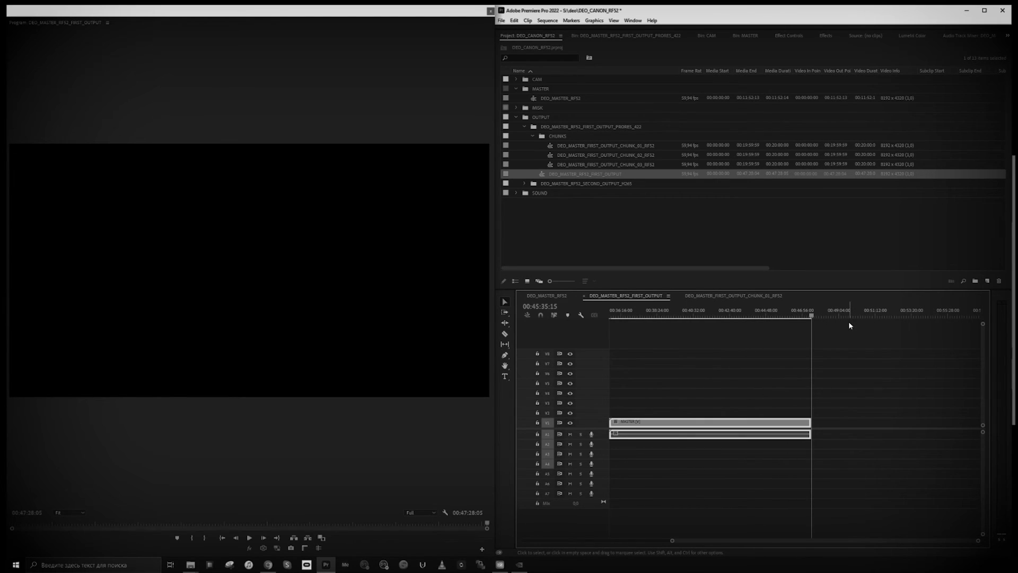
{"action": "key", "text": "backslash"}
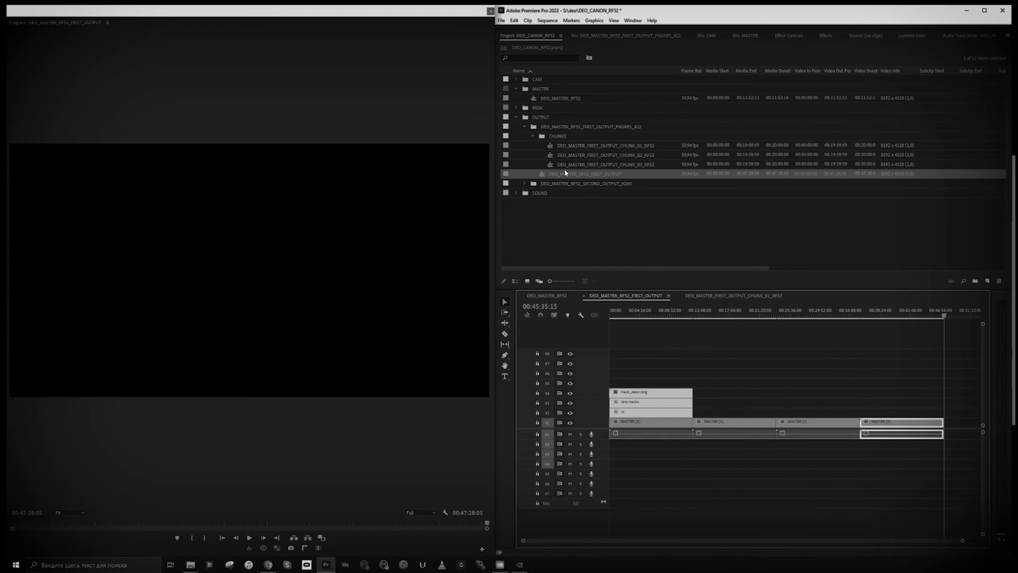
- Open the second and third chunk sequences, and trim the third chunk's clip to remove its empty hatched part
{"action": "double_click", "coordinate": [612, 156]}
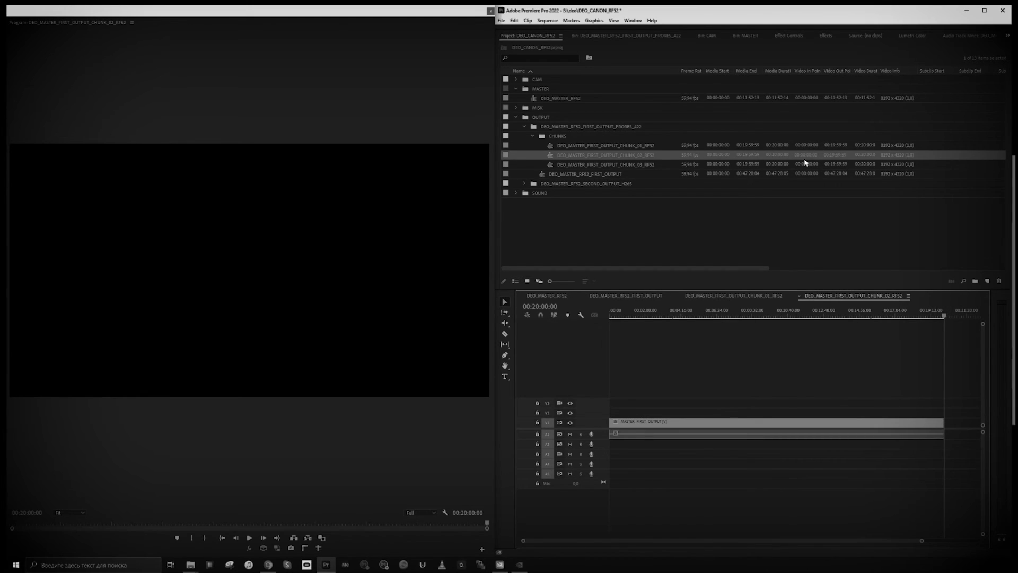
{"action": "double_click", "coordinate": [612, 165]}
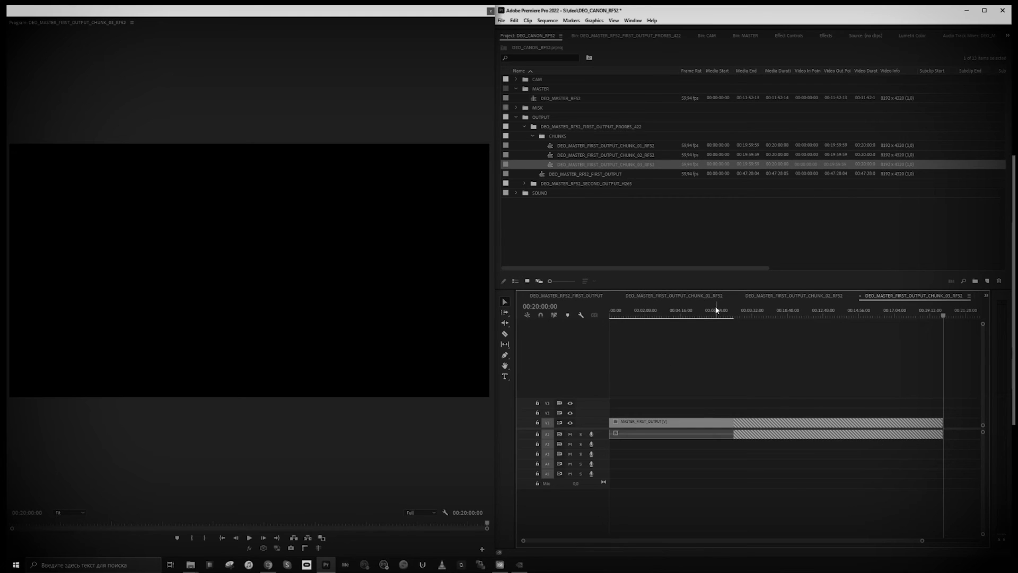
{"action": "mouse_move", "coordinate": [733, 434]}
{"action": "left_mouse_down"}
{"action": "mouse_move", "coordinate": [757, 437]}
{"action": "mouse_move", "coordinate": [735, 434]}
{"action": "left_mouse_up"}
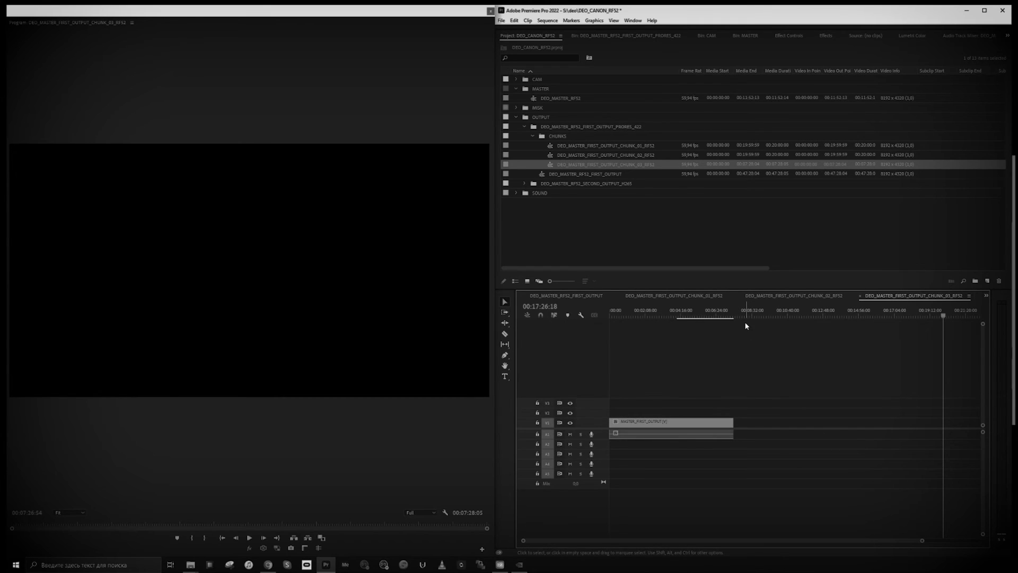
- Reopen the first output sequence for review, and open DEO_MASTER_RF52_SECOND_OUTPUT from the second output's H265 bin
{"action": "double_click", "coordinate": [575, 175]}
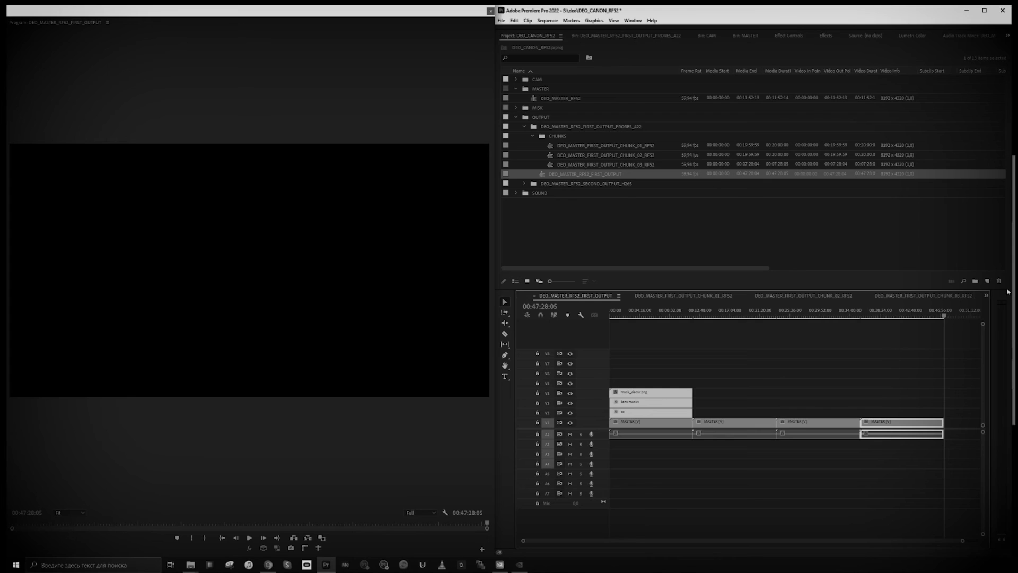
{"action": "left_click", "coordinate": [524, 183]}
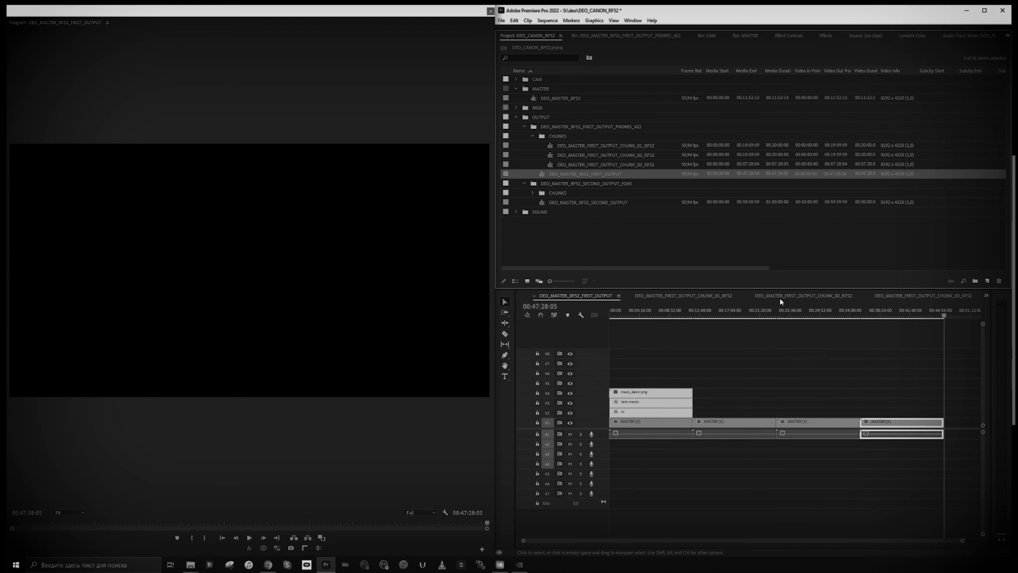
{"action": "left_click", "coordinate": [558, 203]}
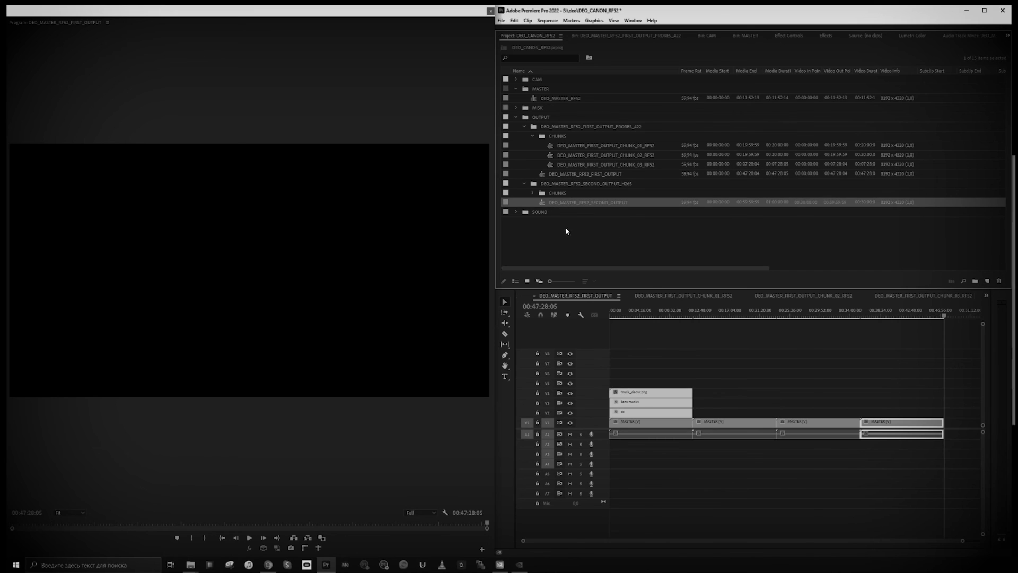
{"action": "key", "text": "="}
{"action": "double_click", "coordinate": [566, 203]}
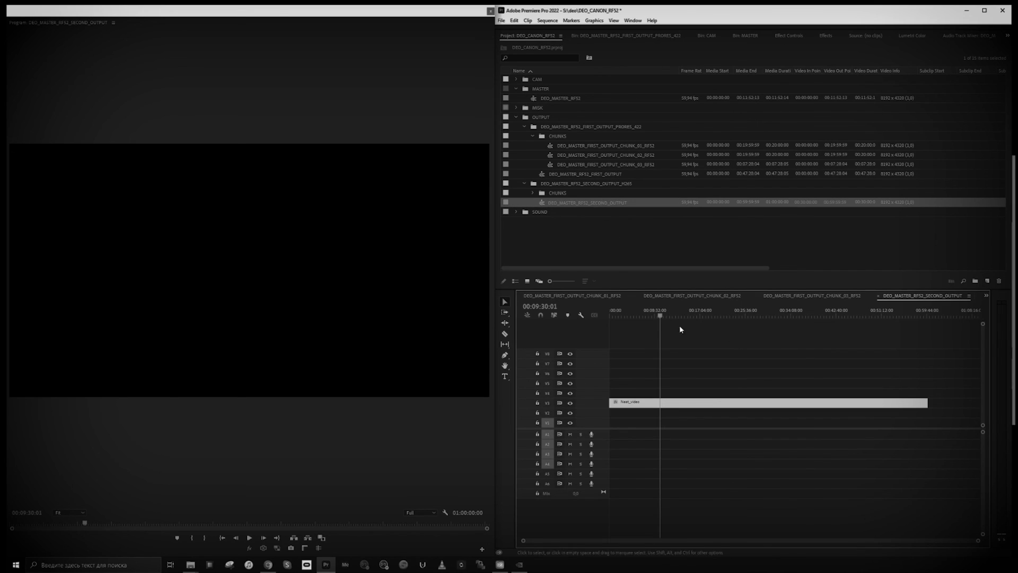
{"action": "scroll", "coordinate": [718, 355], "scroll_direction": "up", "scroll_amount": 1}
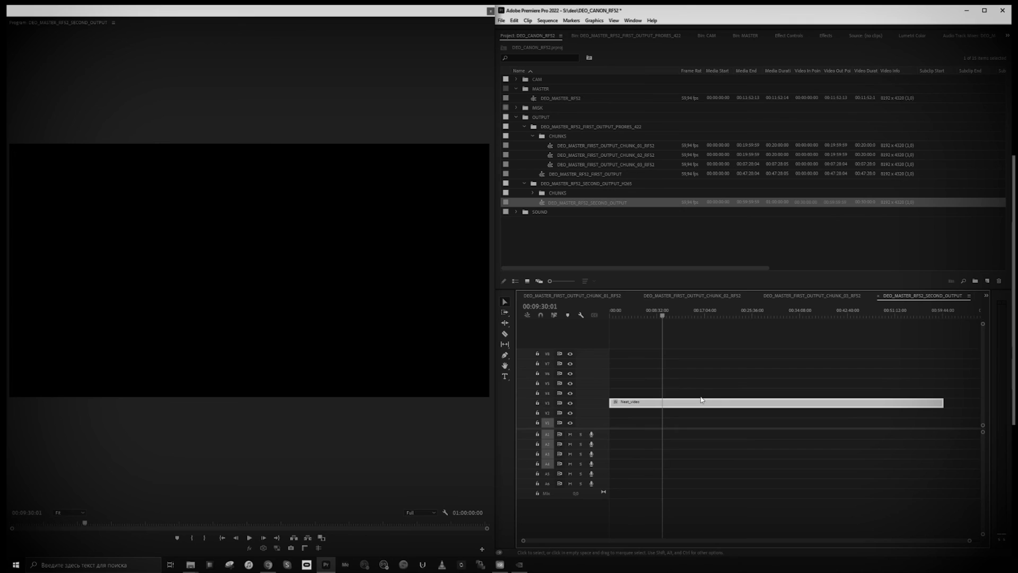